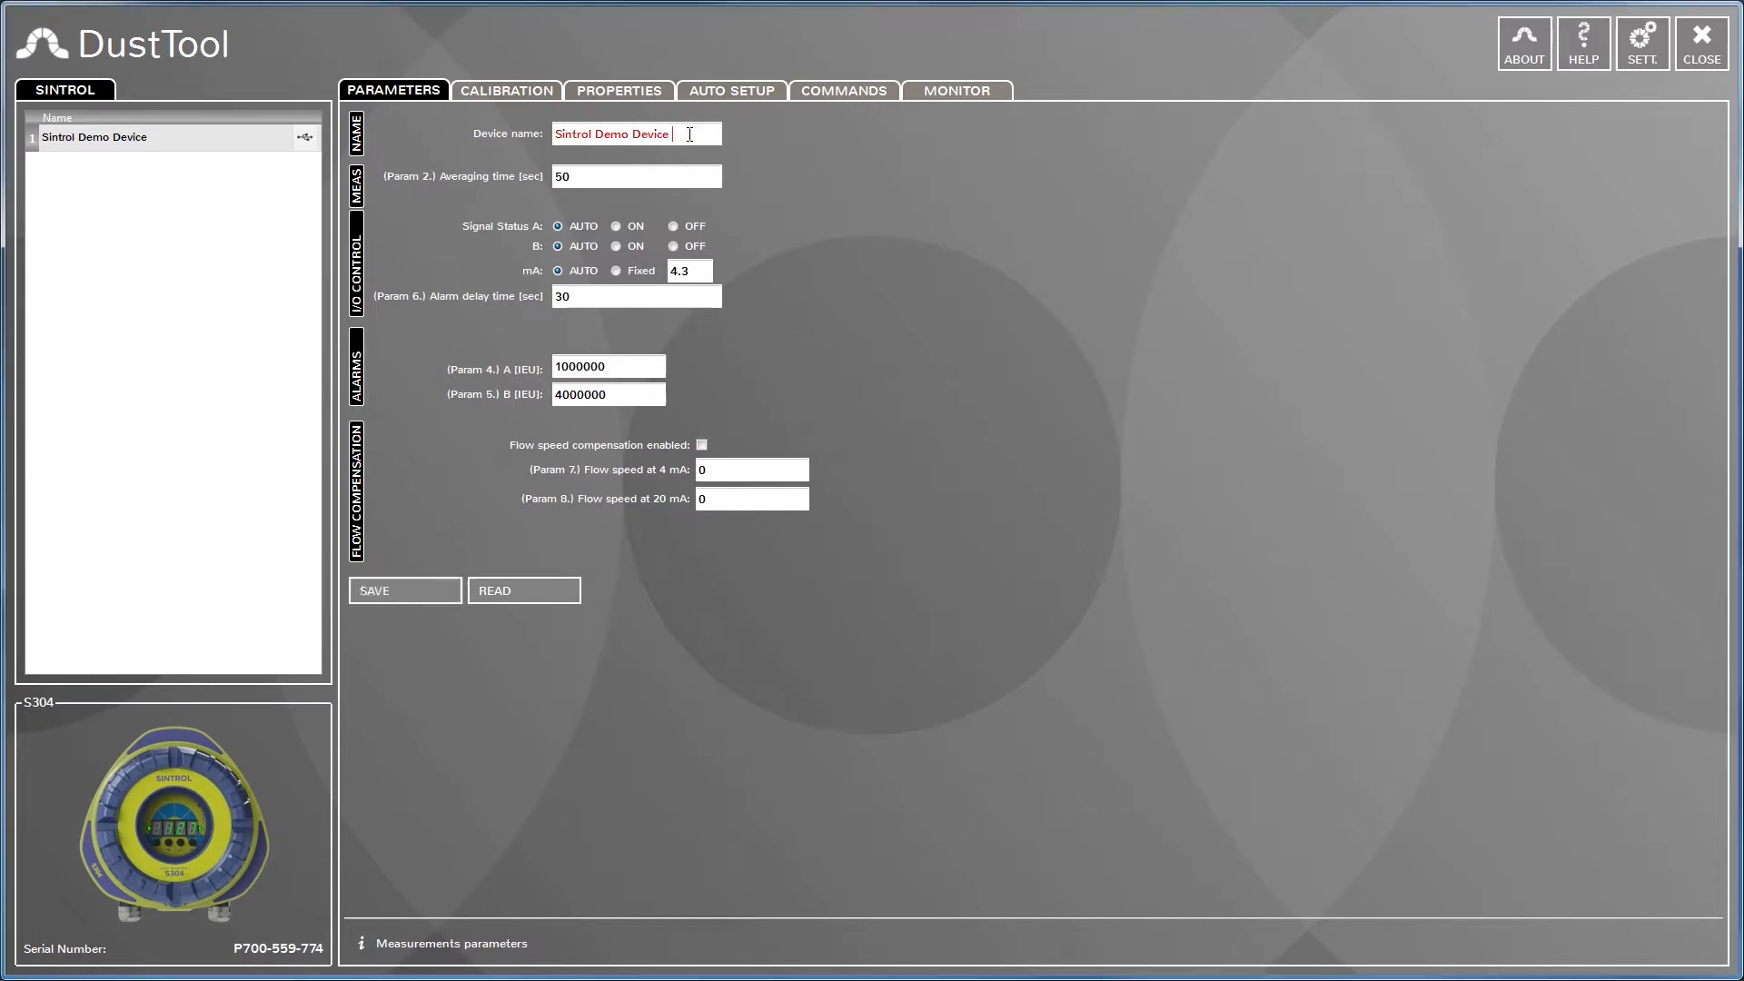
Rename the device to "Sintrol Demo Device S304" and save the name
{"action": "type", "text": "S305"}
{"action": "key", "text": "BackSpace"}
{"action": "type", "text": "4"}
{"action": "left_click", "coordinate": [401, 592]}
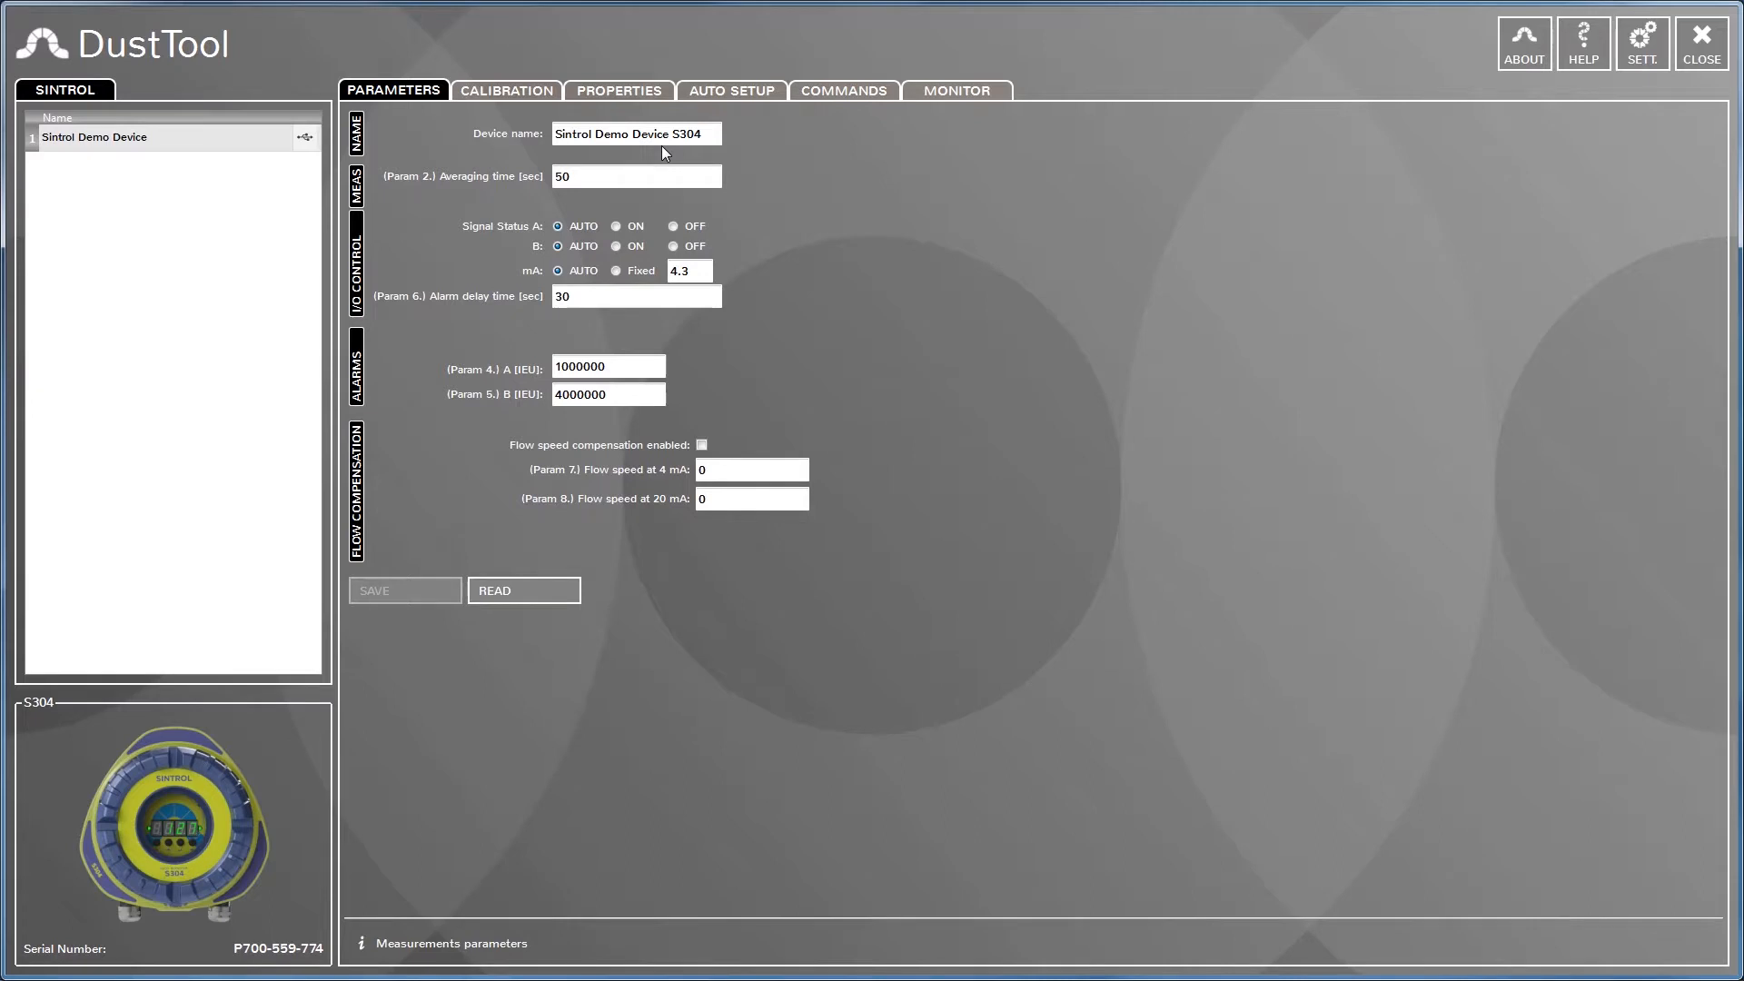
Set the averaging time to 1 second, save it and read the parameters back, and view the effect in the live measurement graph
{"action": "mouse_move", "coordinate": [505, 173]}
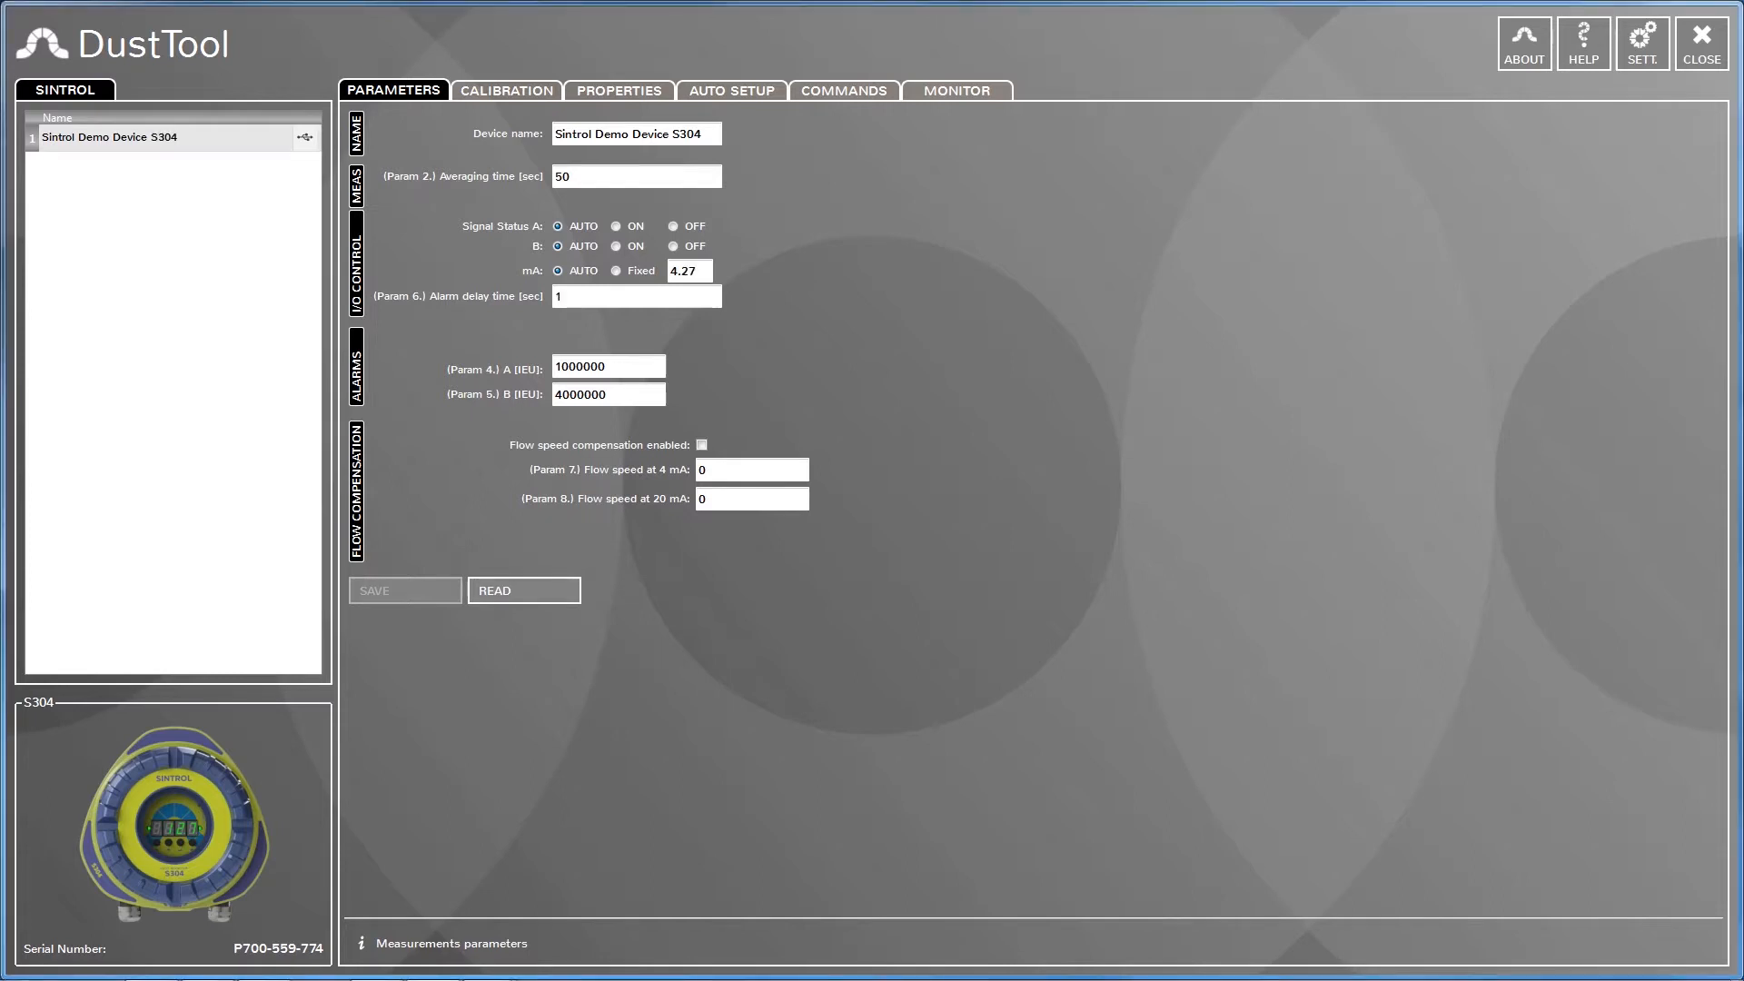
{"action": "left_click", "coordinate": [593, 177]}
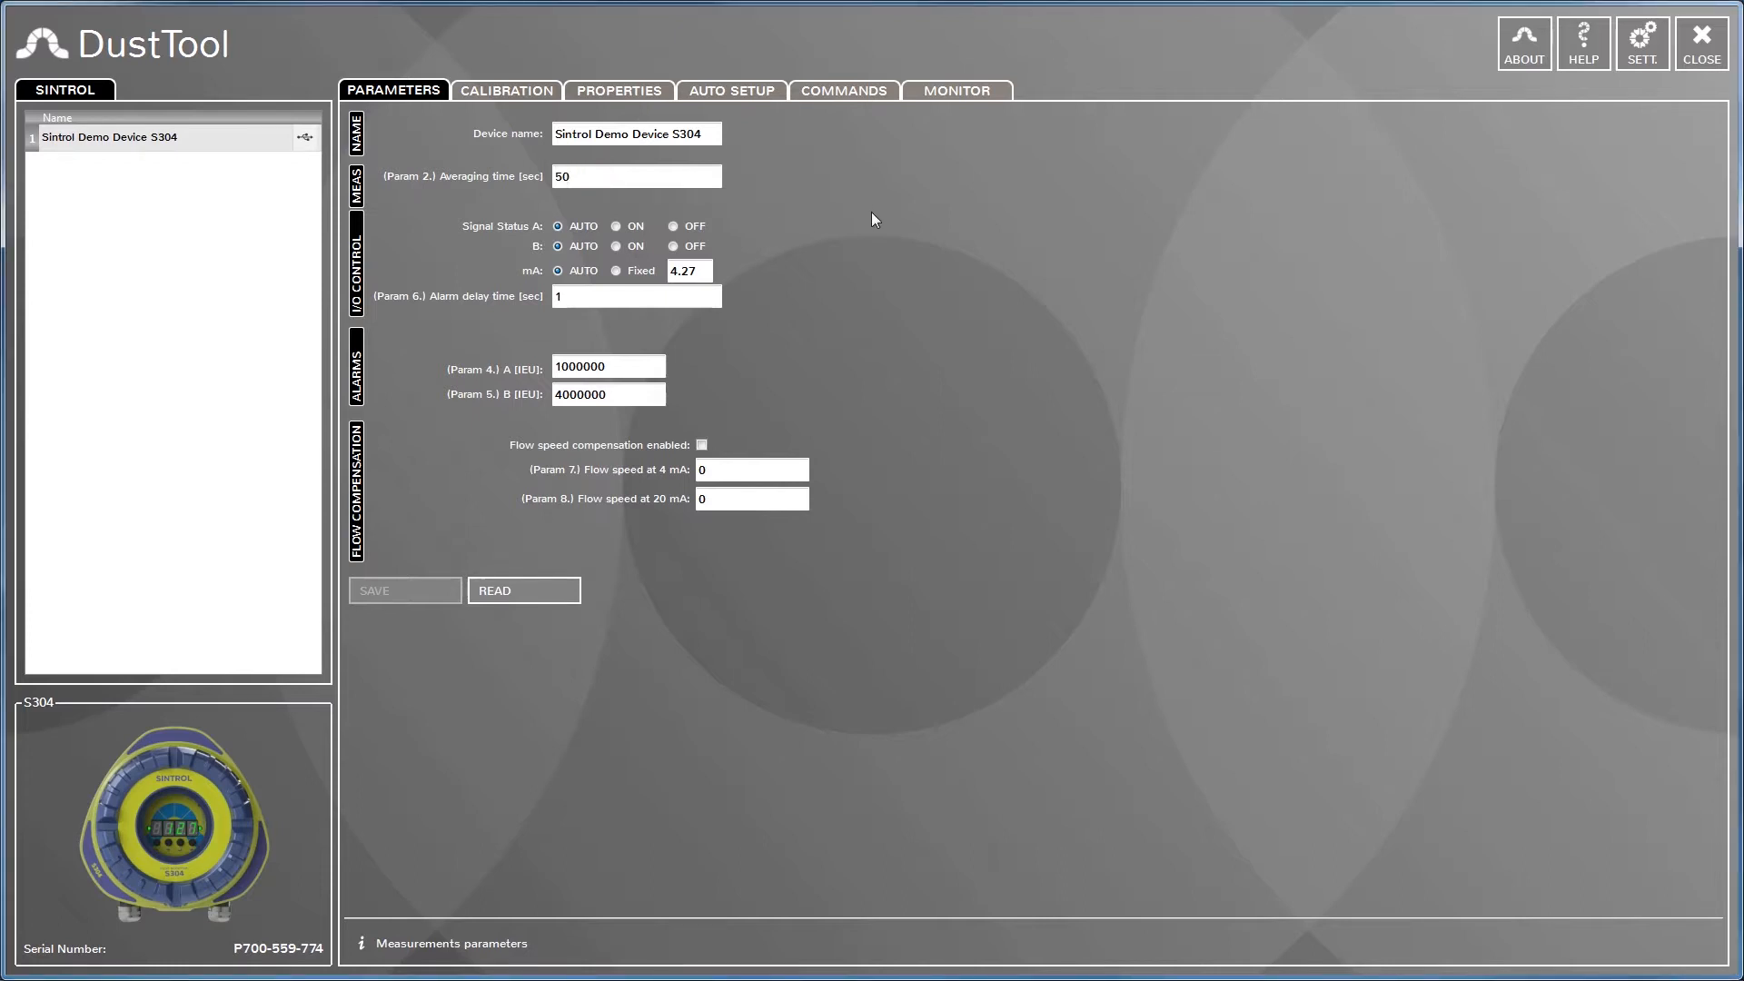
{"action": "key", "text": "BackSpace"}
{"action": "key", "text": "BackSpace"}
{"action": "type", "text": "1"}
{"action": "left_click", "coordinate": [432, 587]}
{"action": "left_click", "coordinate": [513, 585]}
{"action": "left_click", "coordinate": [958, 89]}
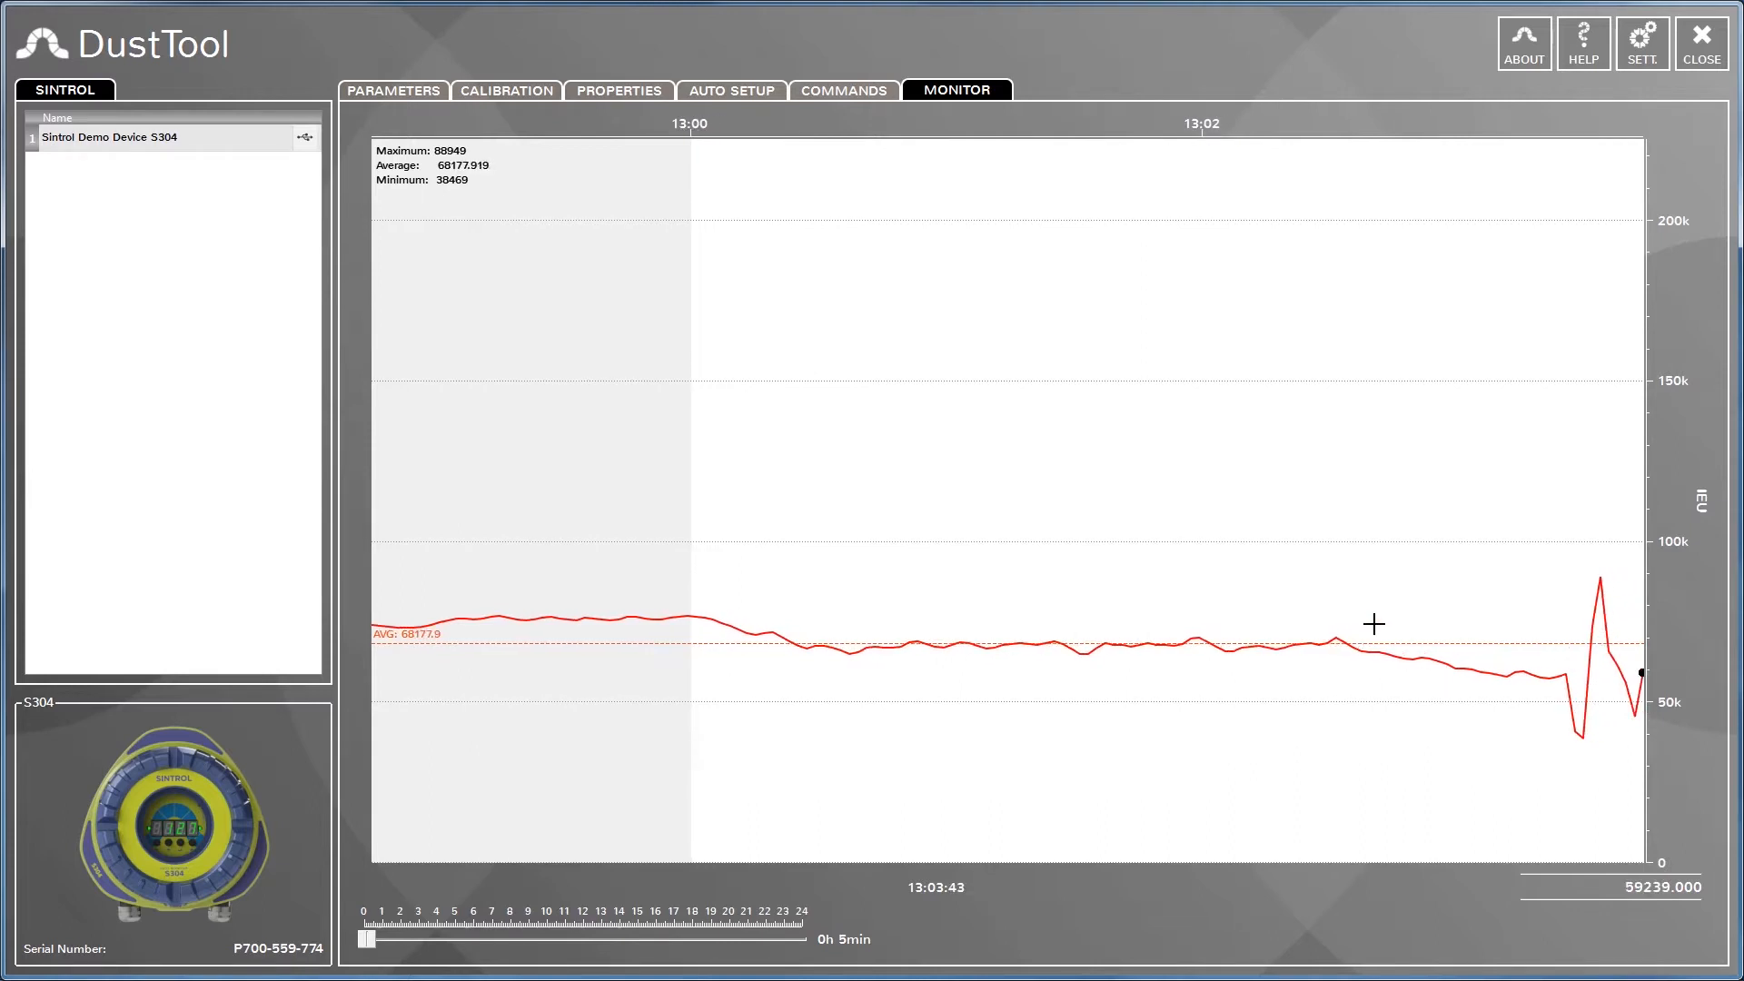
{"action": "mouse_move", "coordinate": [1375, 623]}
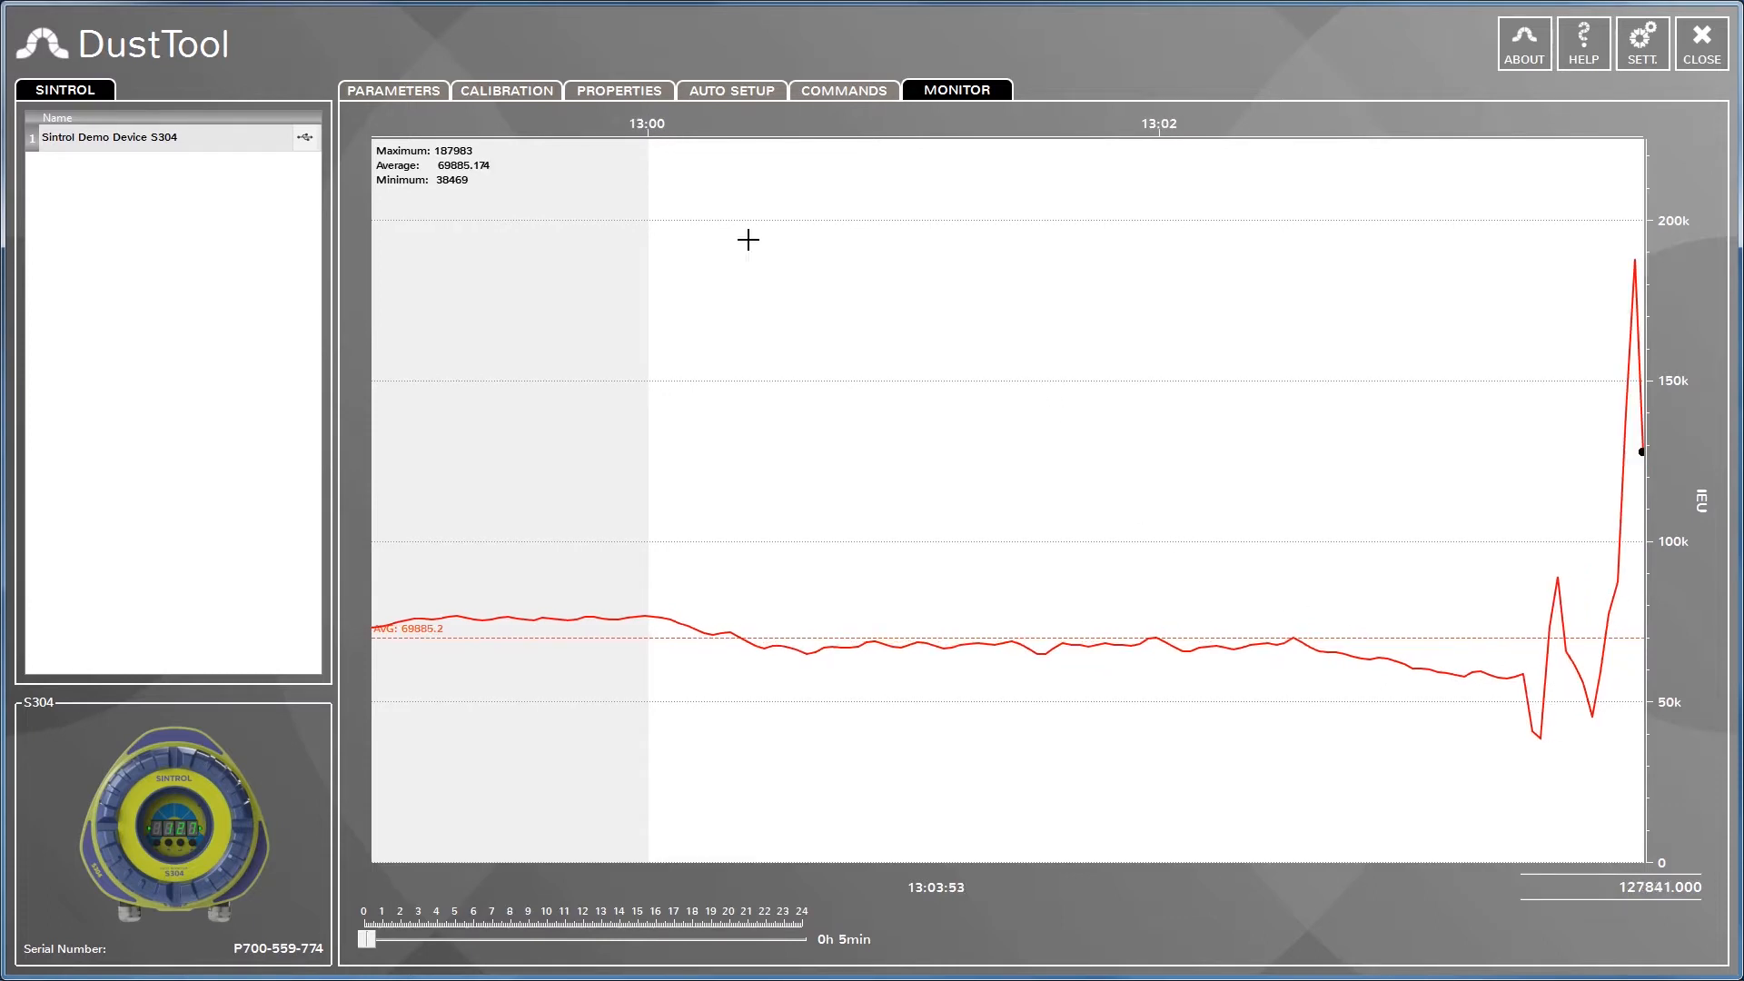
Set the averaging time to 50 seconds, save it and read it back, and view the signal in the live measurement graph
{"action": "left_click", "coordinate": [394, 90]}
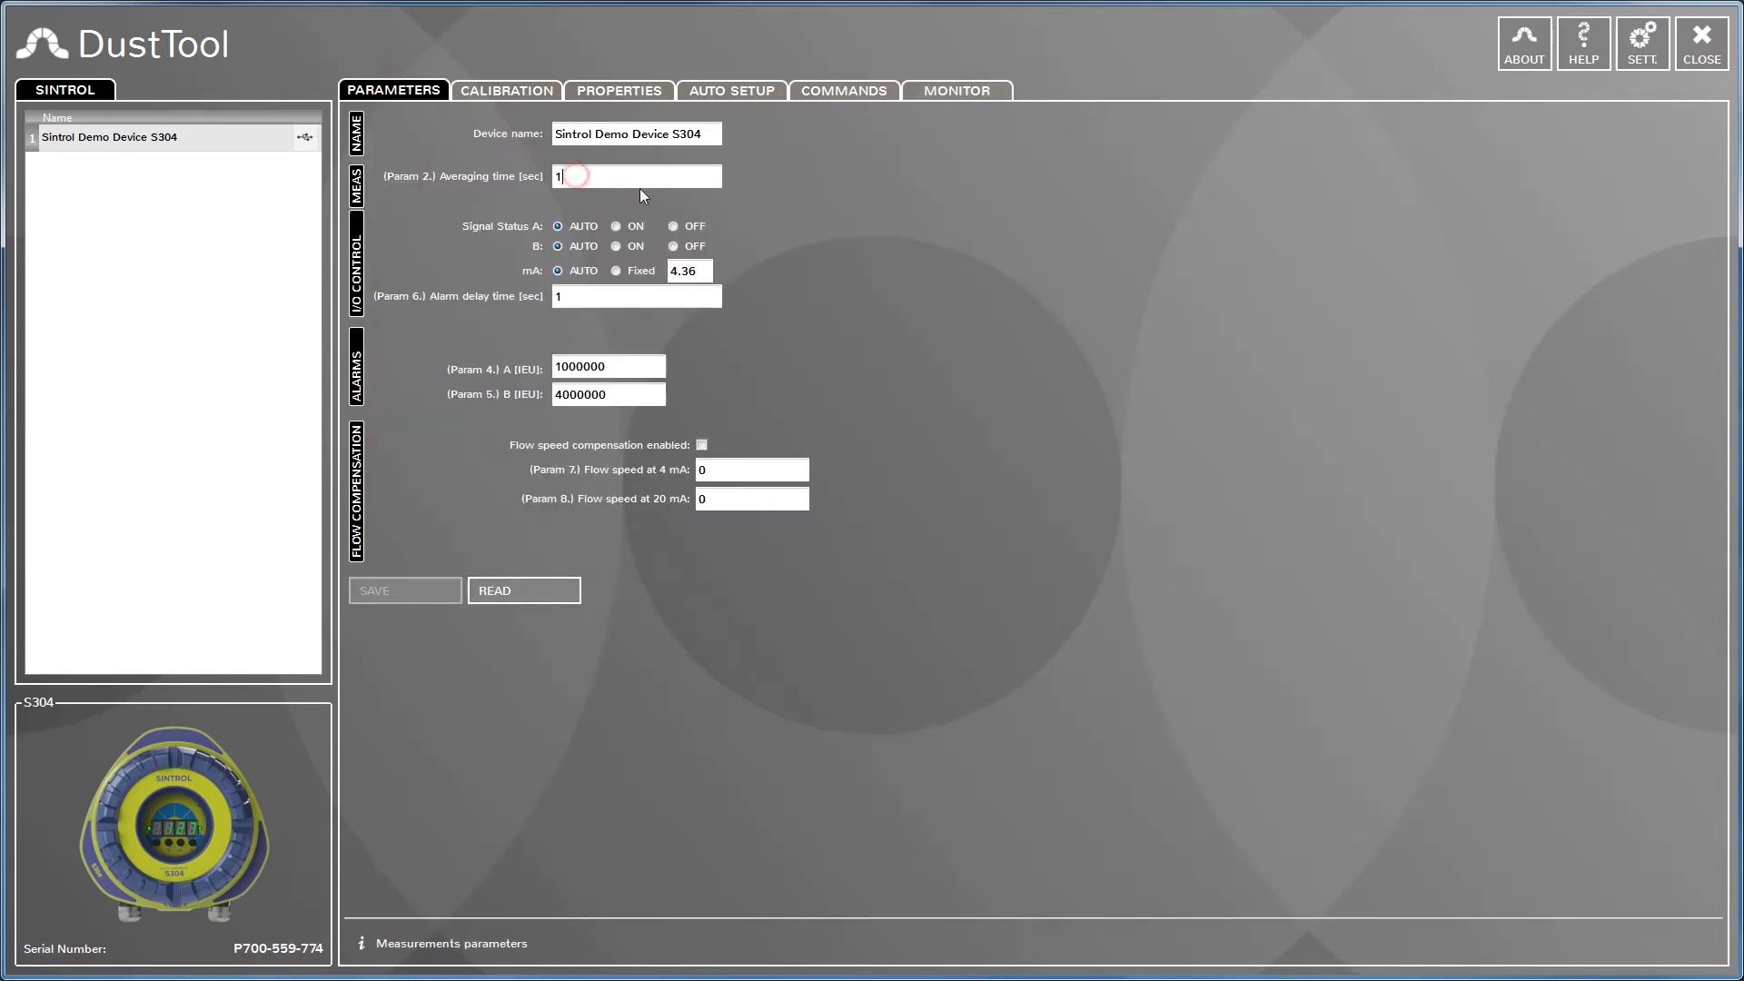
{"action": "key", "text": "BackSpace"}
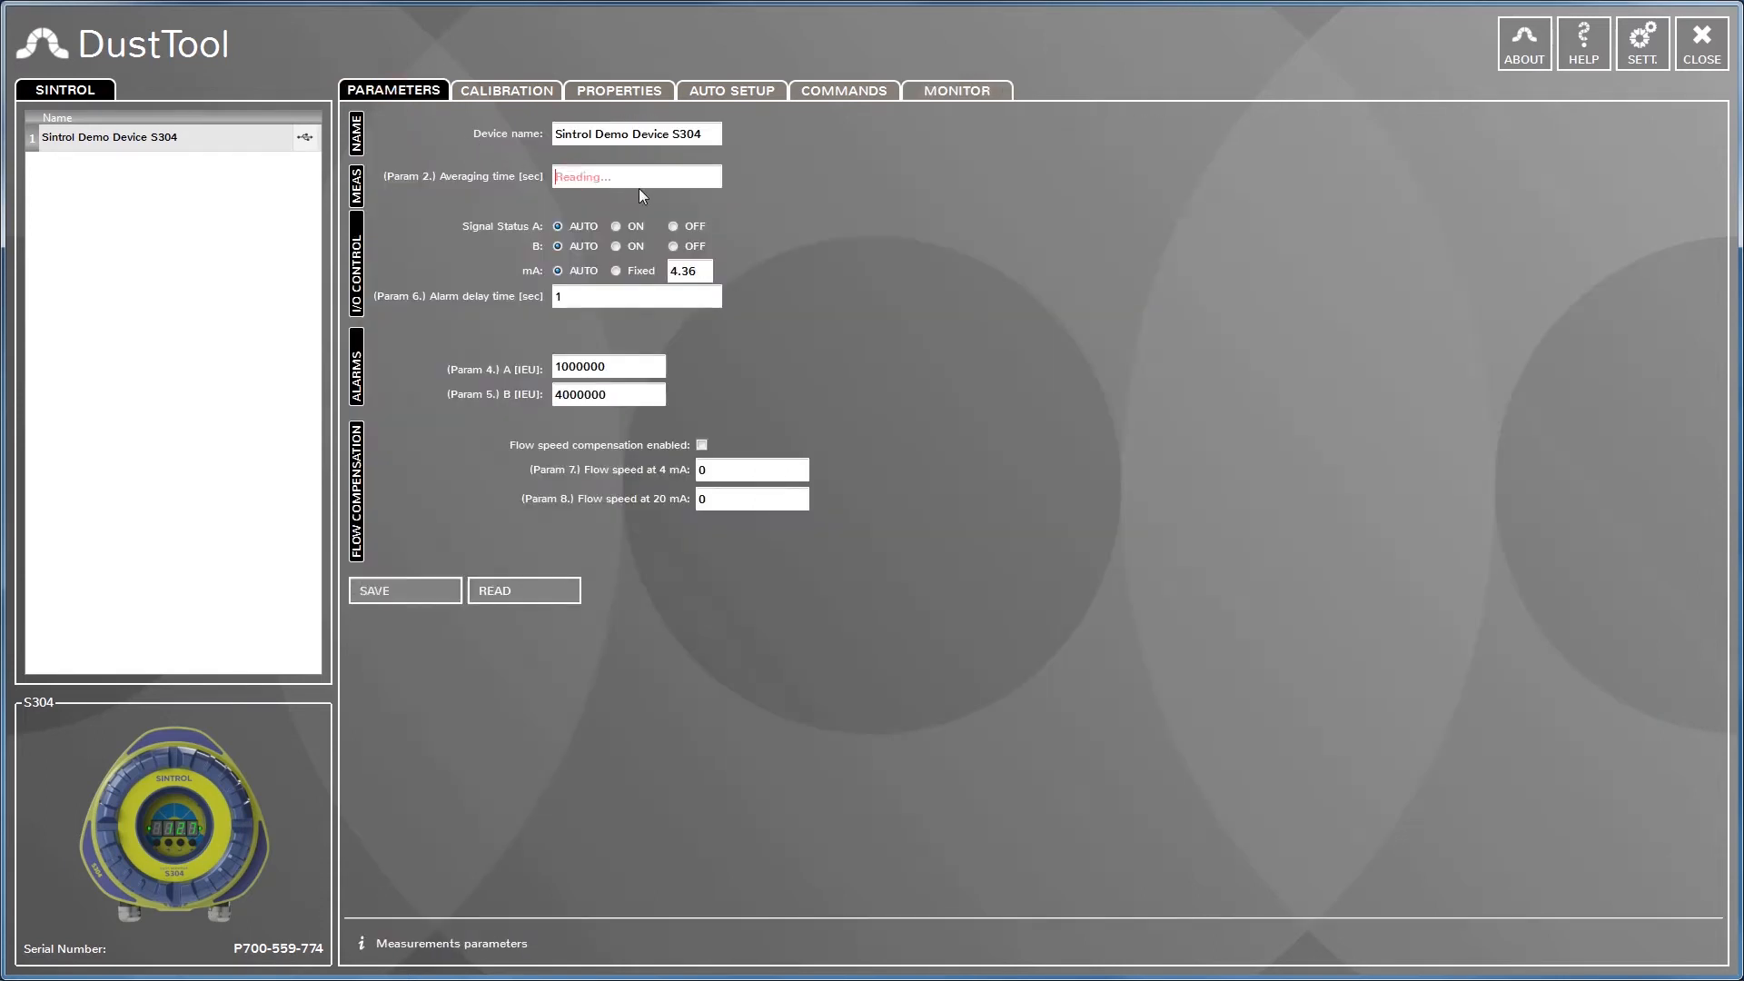
{"action": "type", "text": "50"}
{"action": "left_click", "coordinate": [409, 588]}
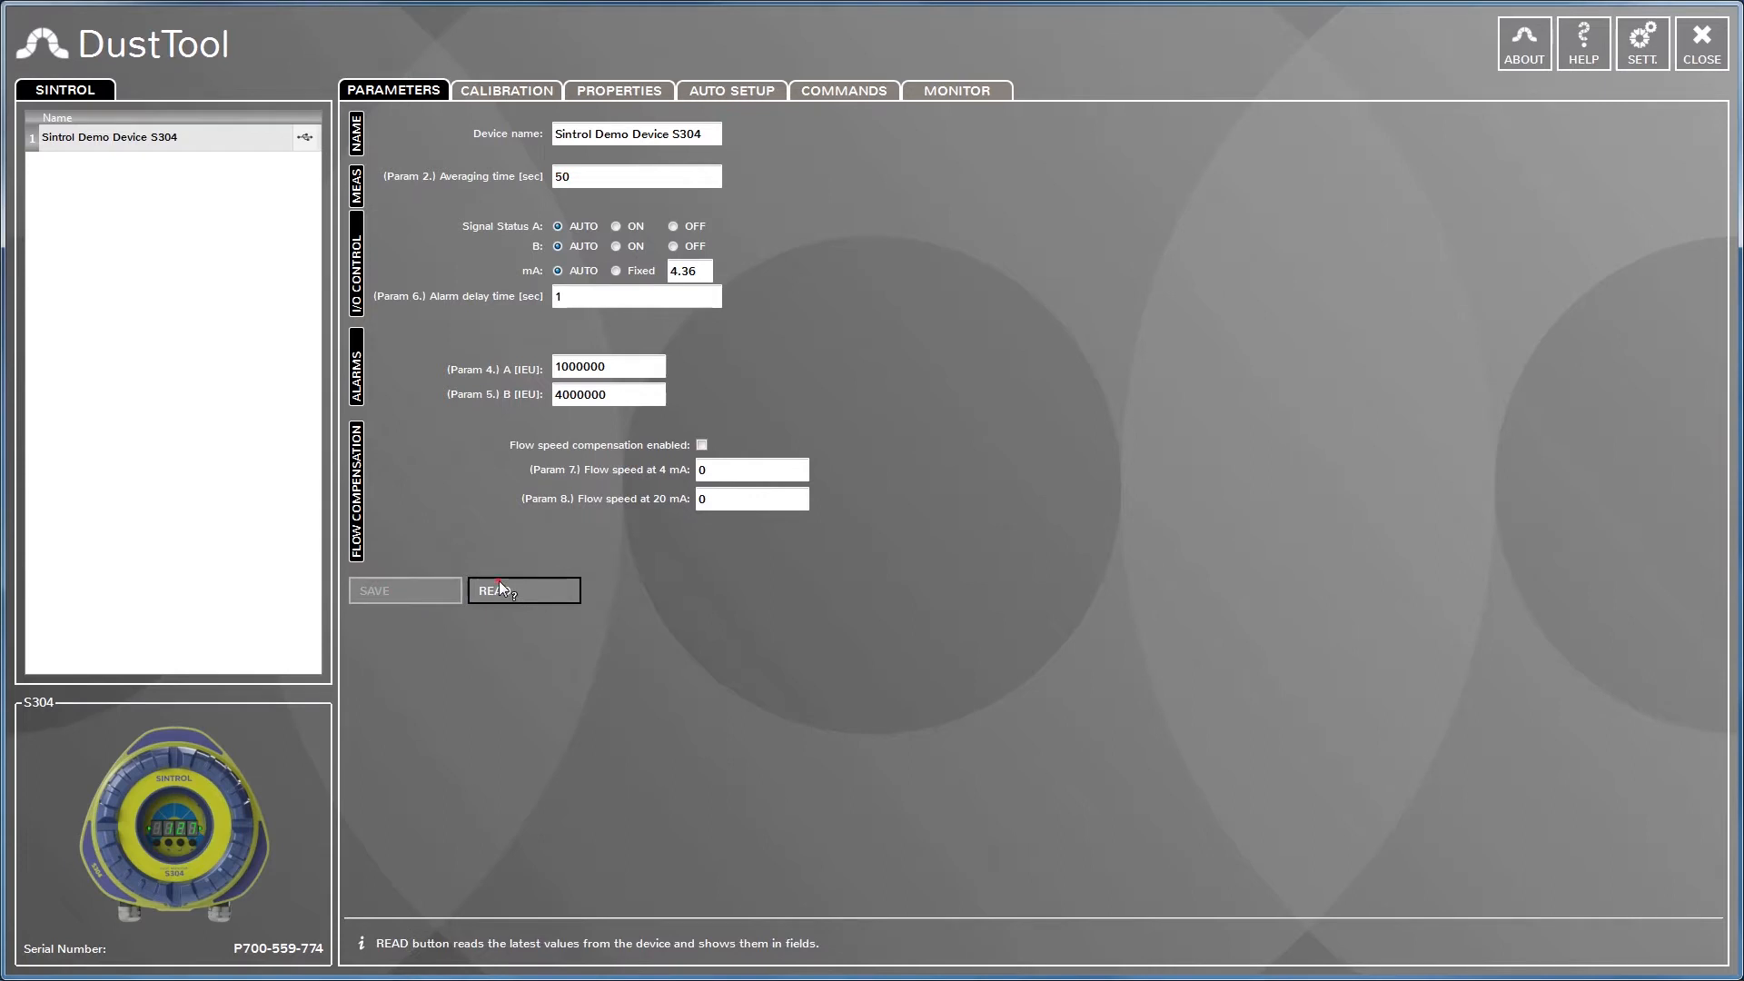
{"action": "left_click", "coordinate": [930, 91]}
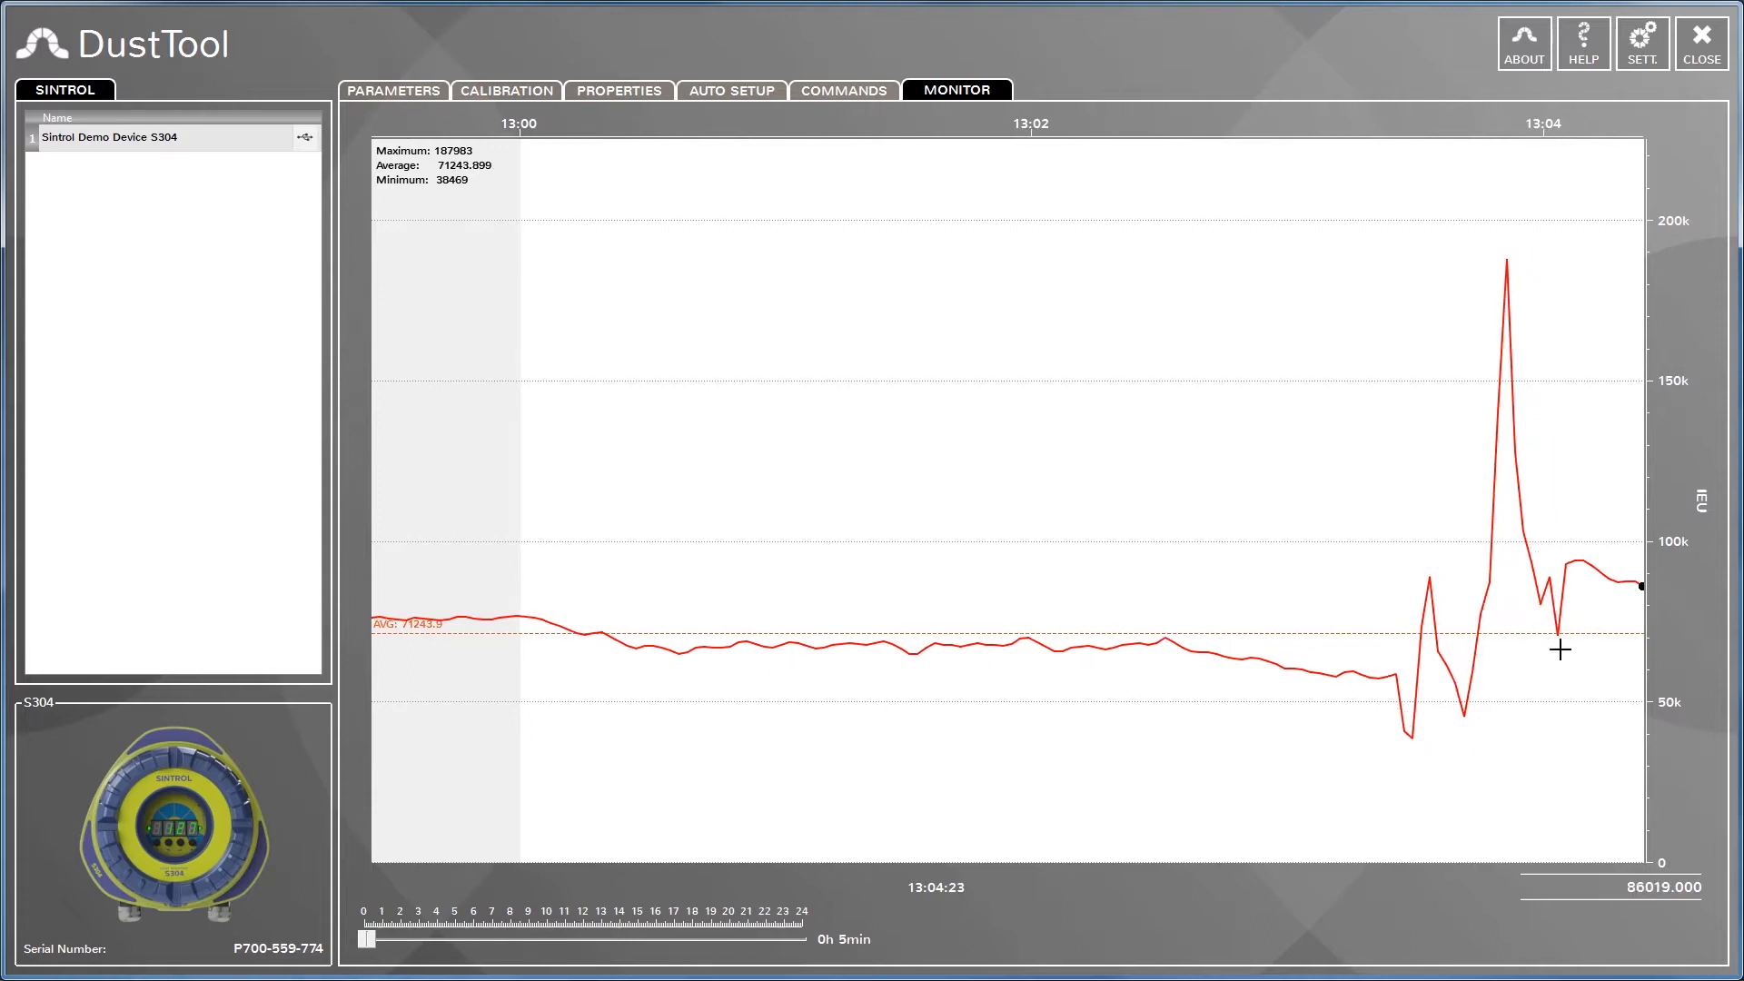
{"action": "mouse_move", "coordinate": [1560, 650]}
{"action": "mouse_move", "coordinate": [1259, 655]}
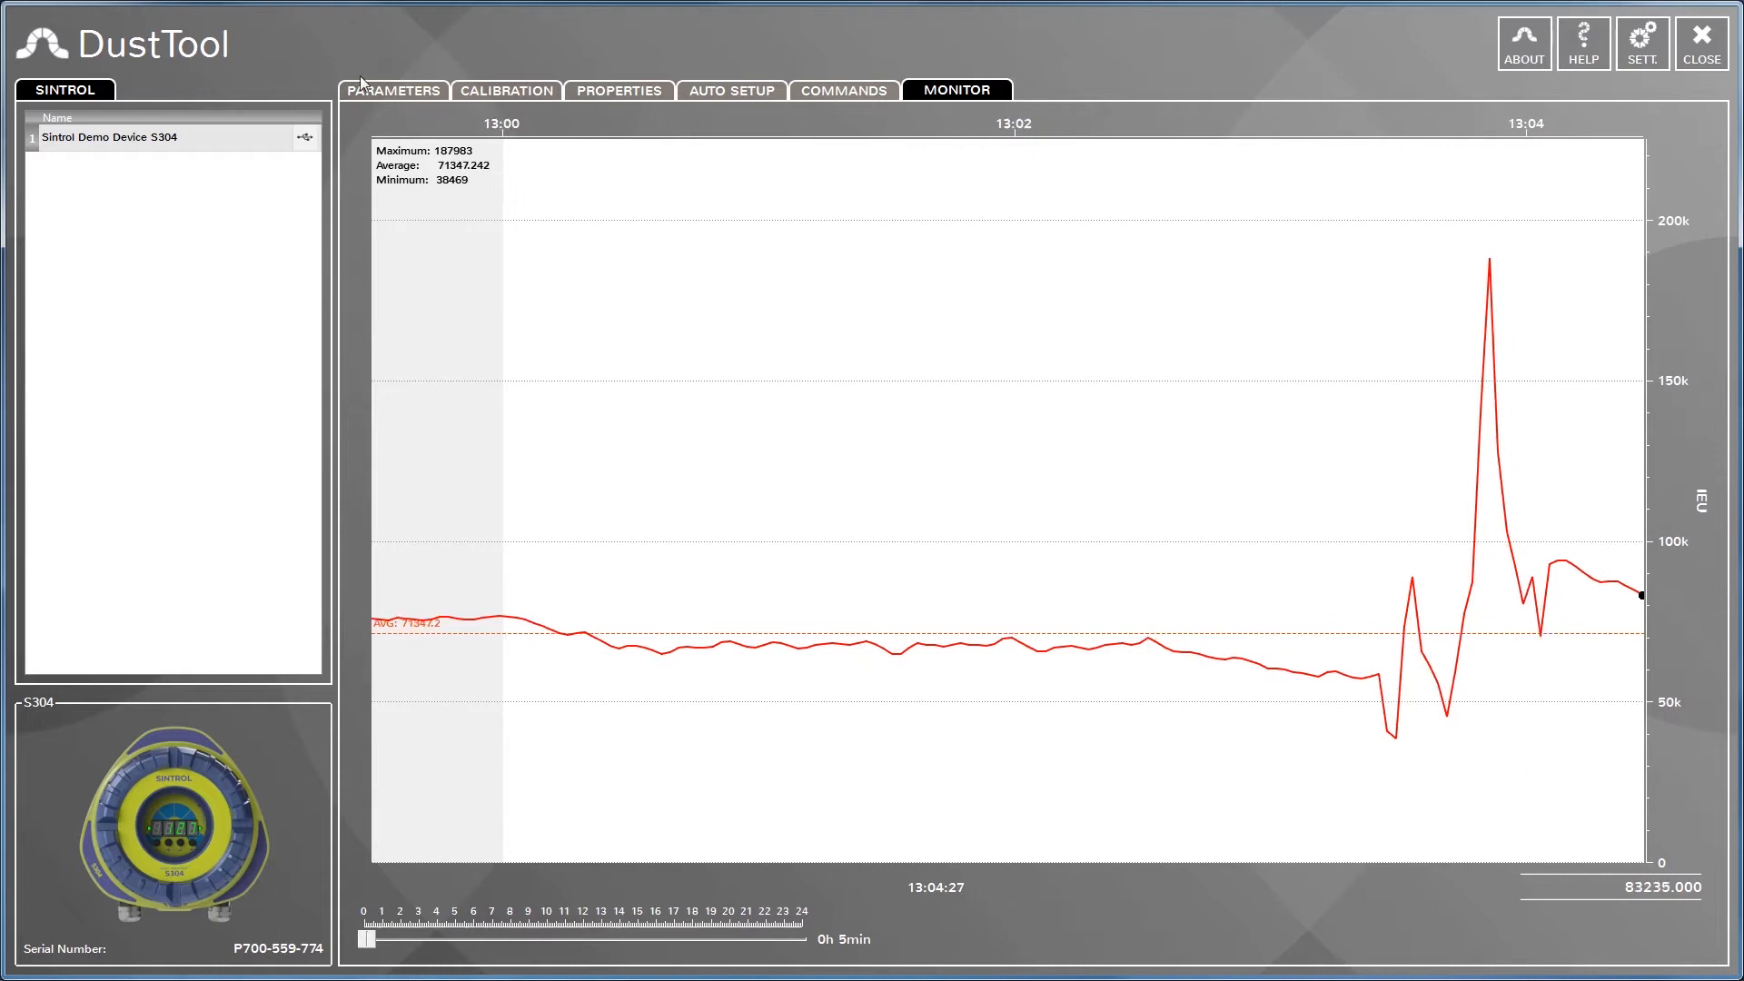
Force signal status A to OFF and save, and return it to AUTO and save again
{"action": "left_click", "coordinate": [377, 90]}
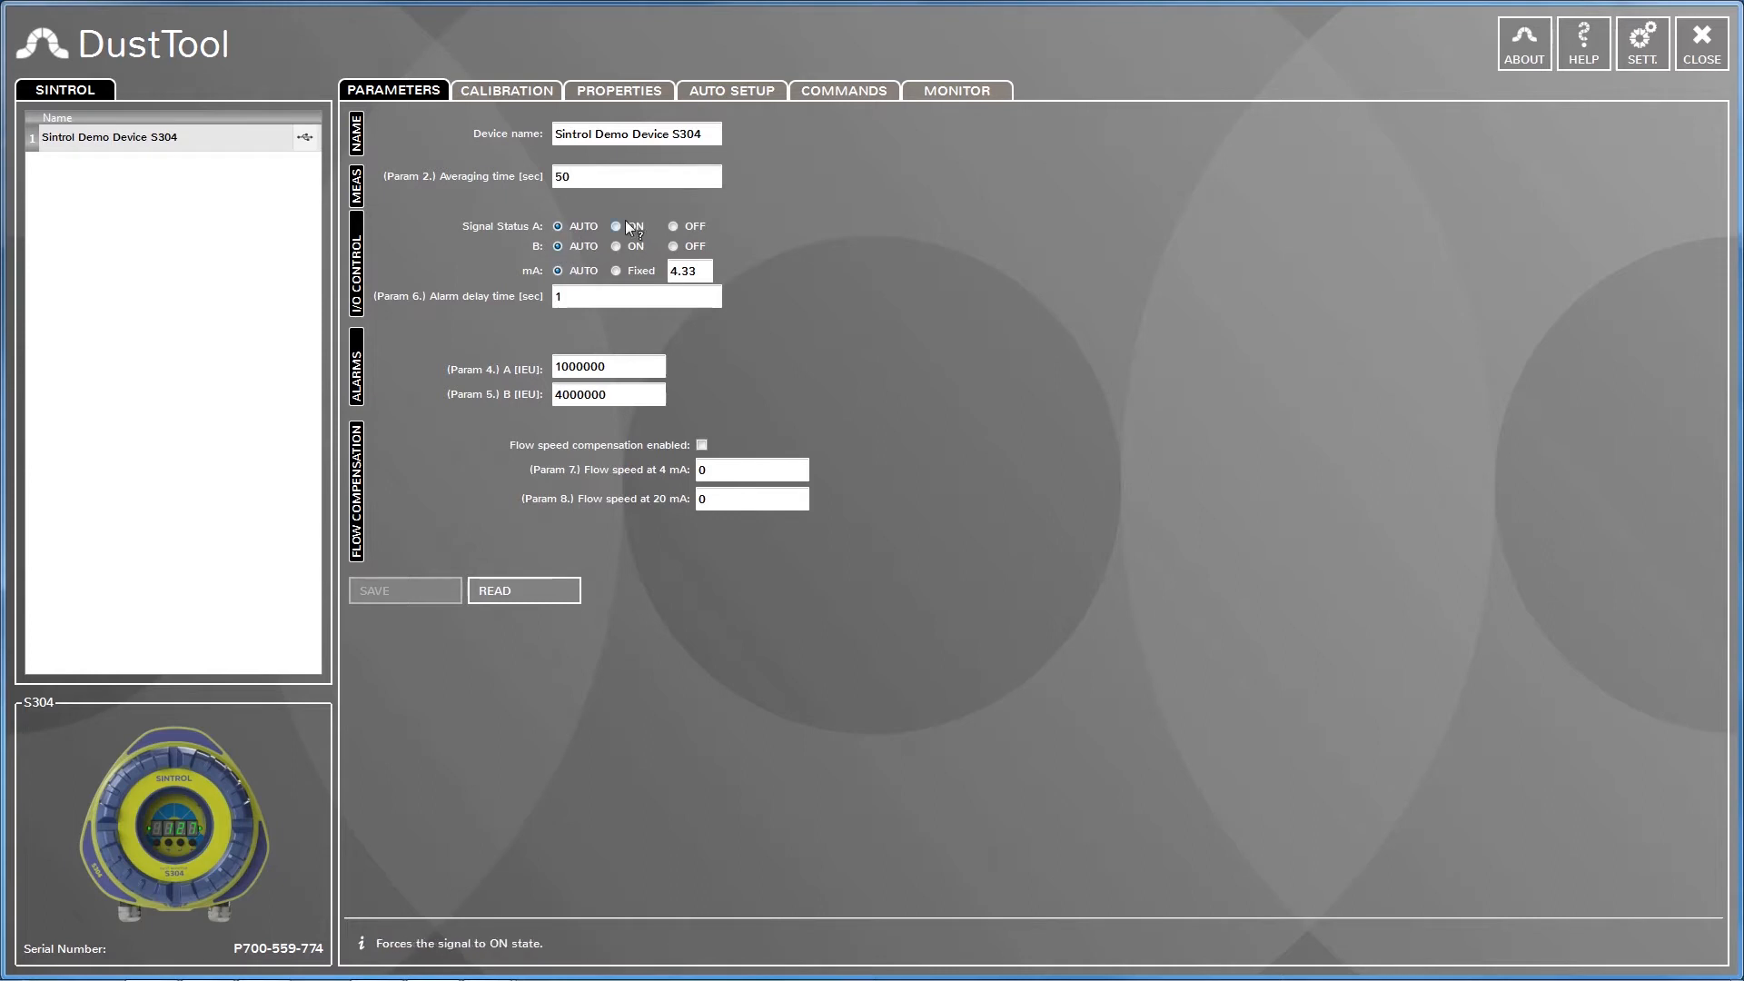
{"action": "left_click", "coordinate": [685, 225]}
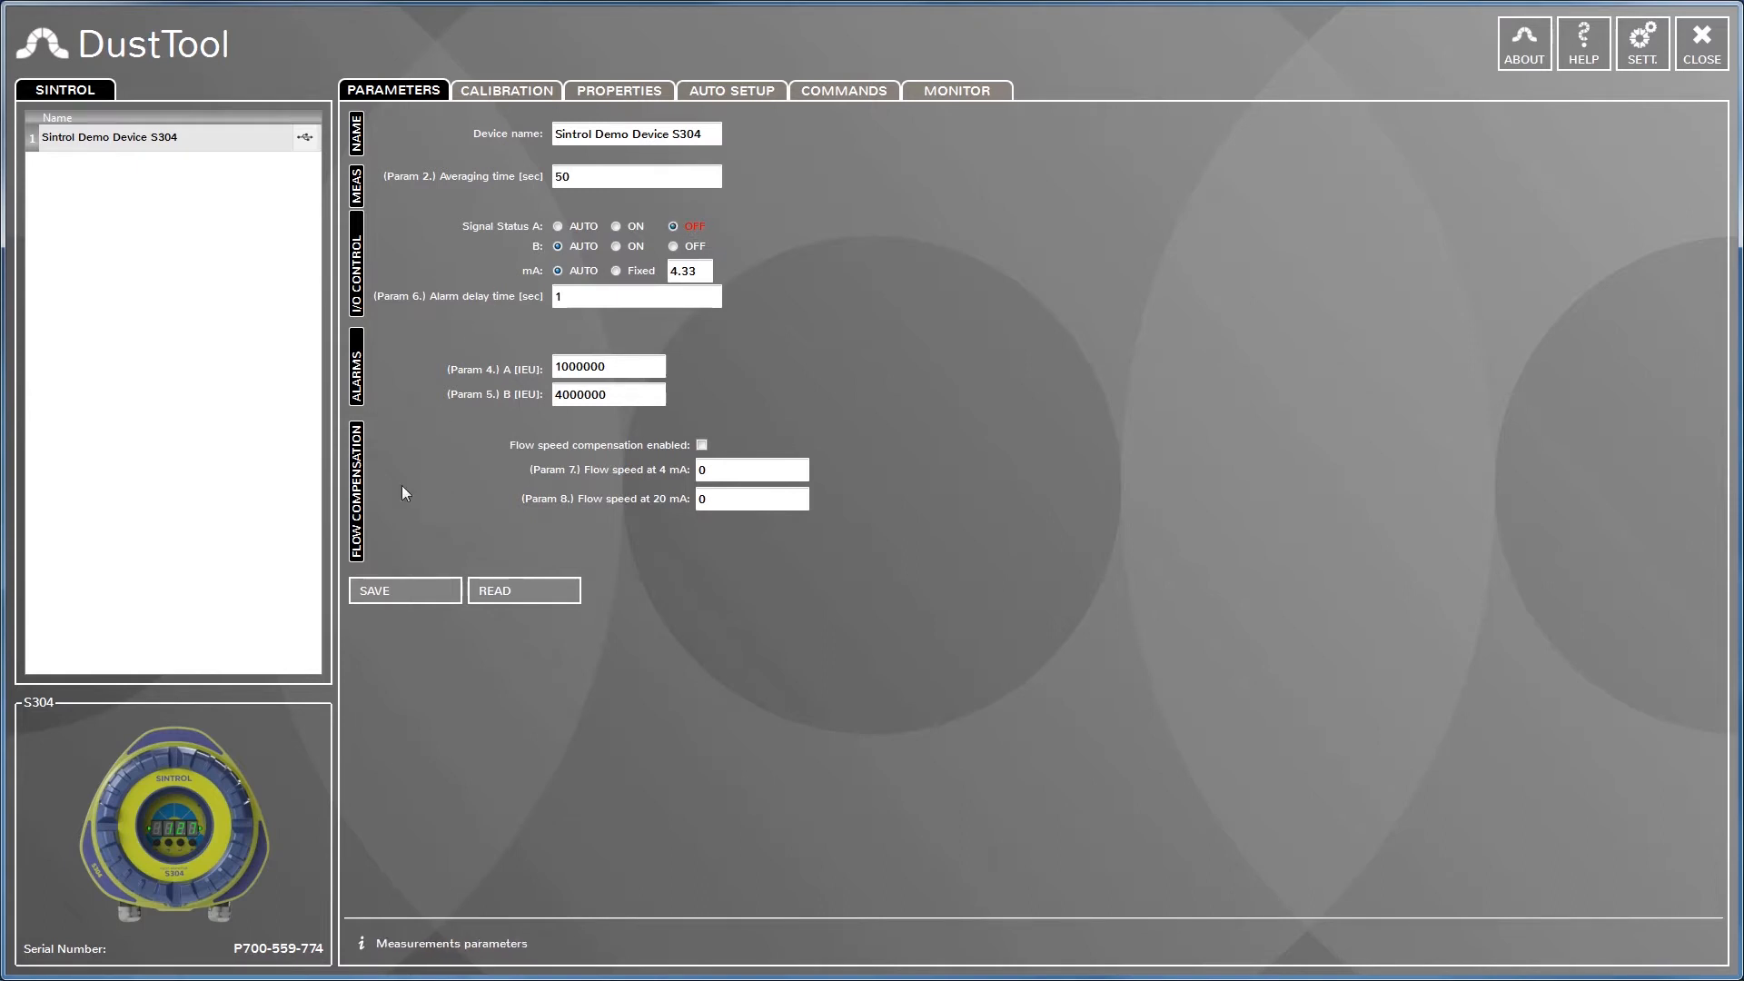
{"action": "left_click", "coordinate": [432, 592]}
{"action": "left_click", "coordinate": [557, 226]}
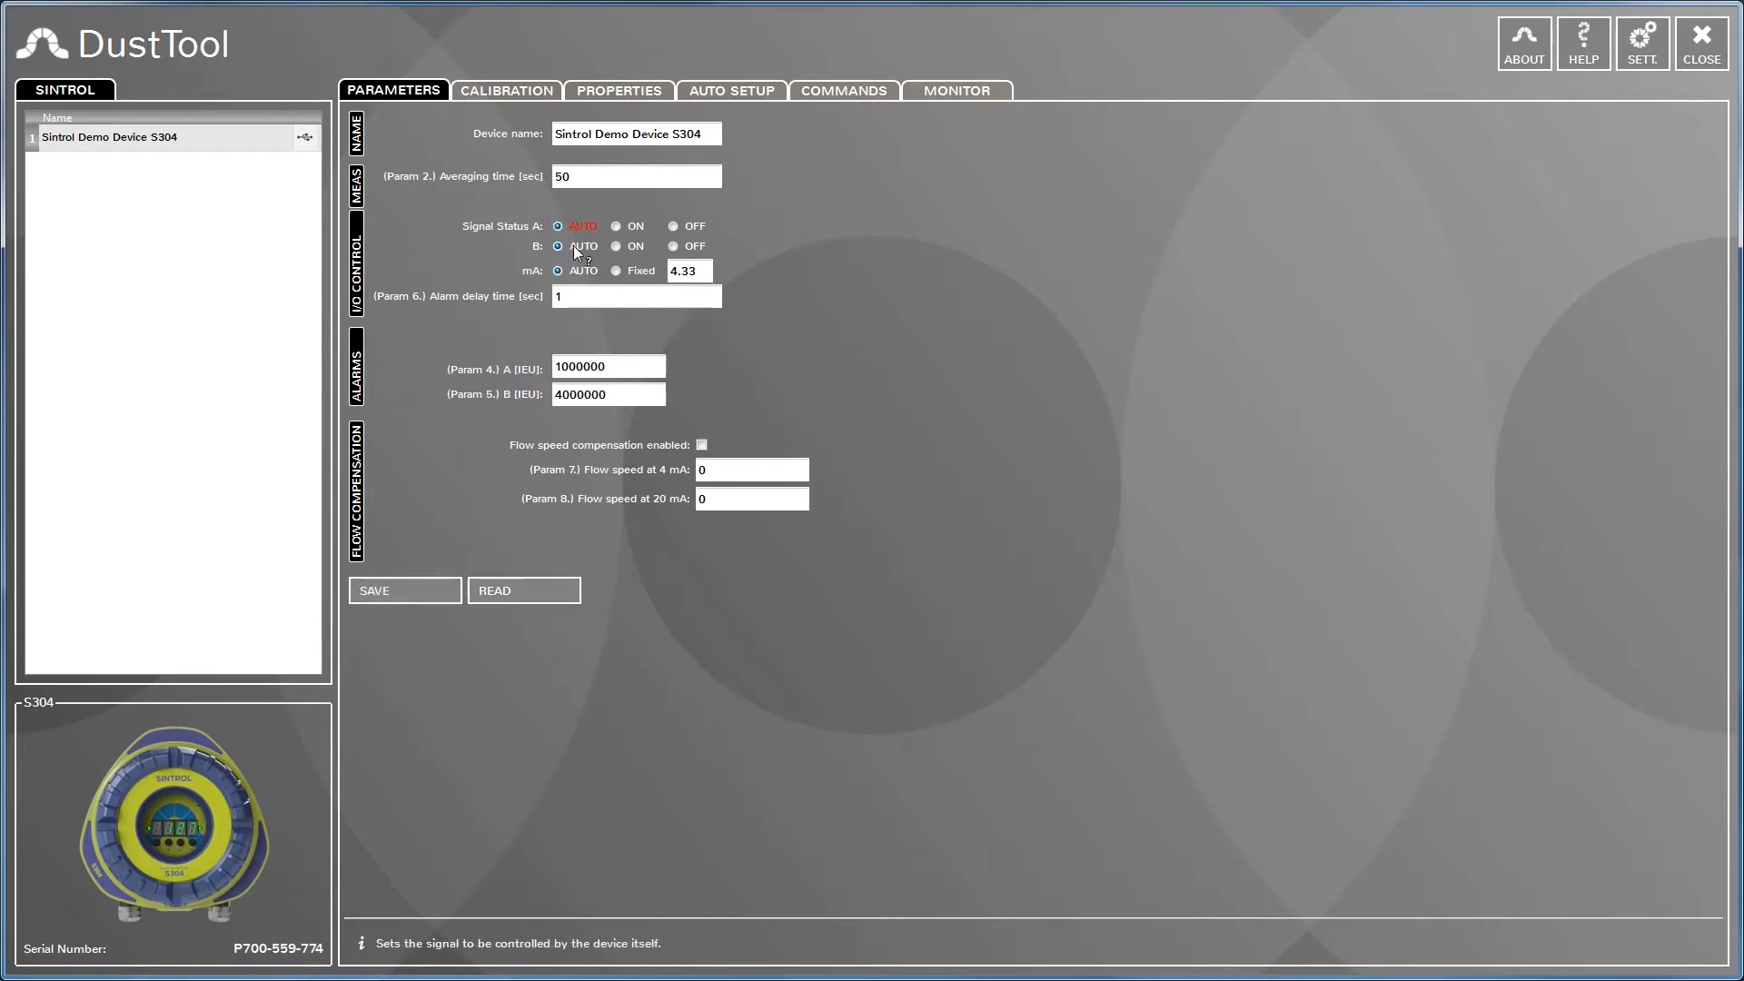
{"action": "left_click", "coordinate": [379, 591]}
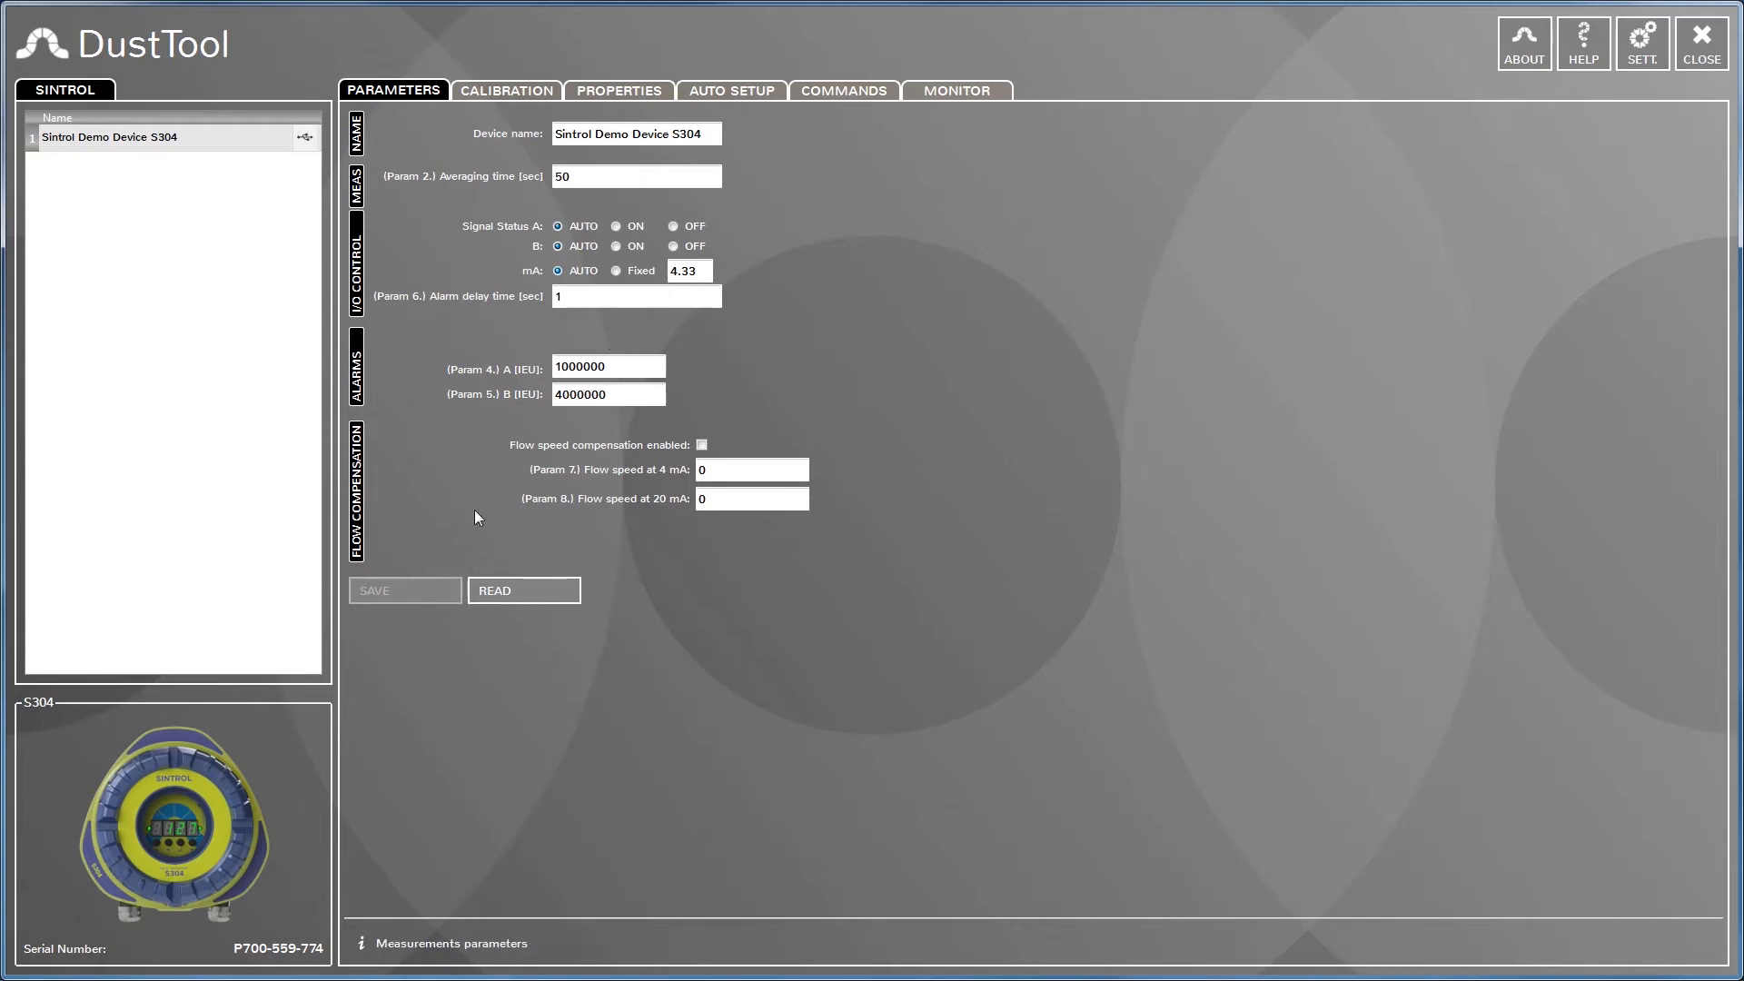
Read the current parameters from the device, set the mA output to a fixed value of 10 and save it
{"action": "left_click", "coordinate": [520, 586]}
{"action": "left_click", "coordinate": [637, 274]}
{"action": "left_click_drag", "start_coordinate": [699, 271], "coordinate": [659, 266]}
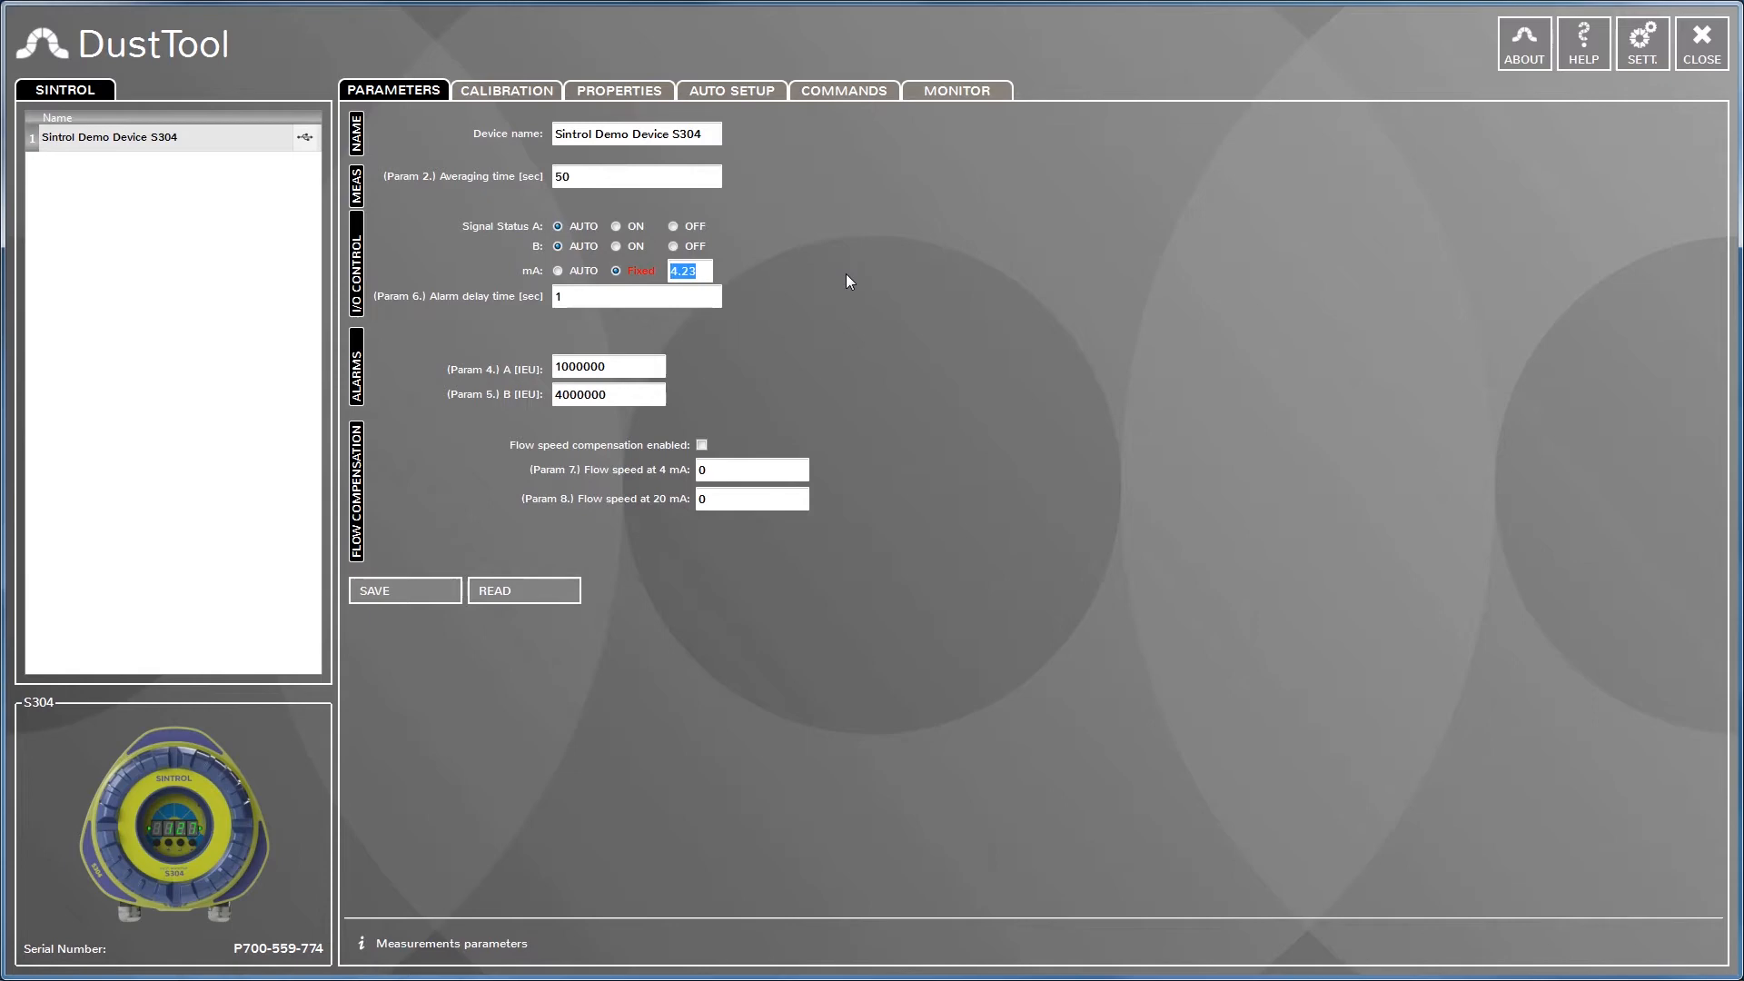
{"action": "type", "text": "10"}
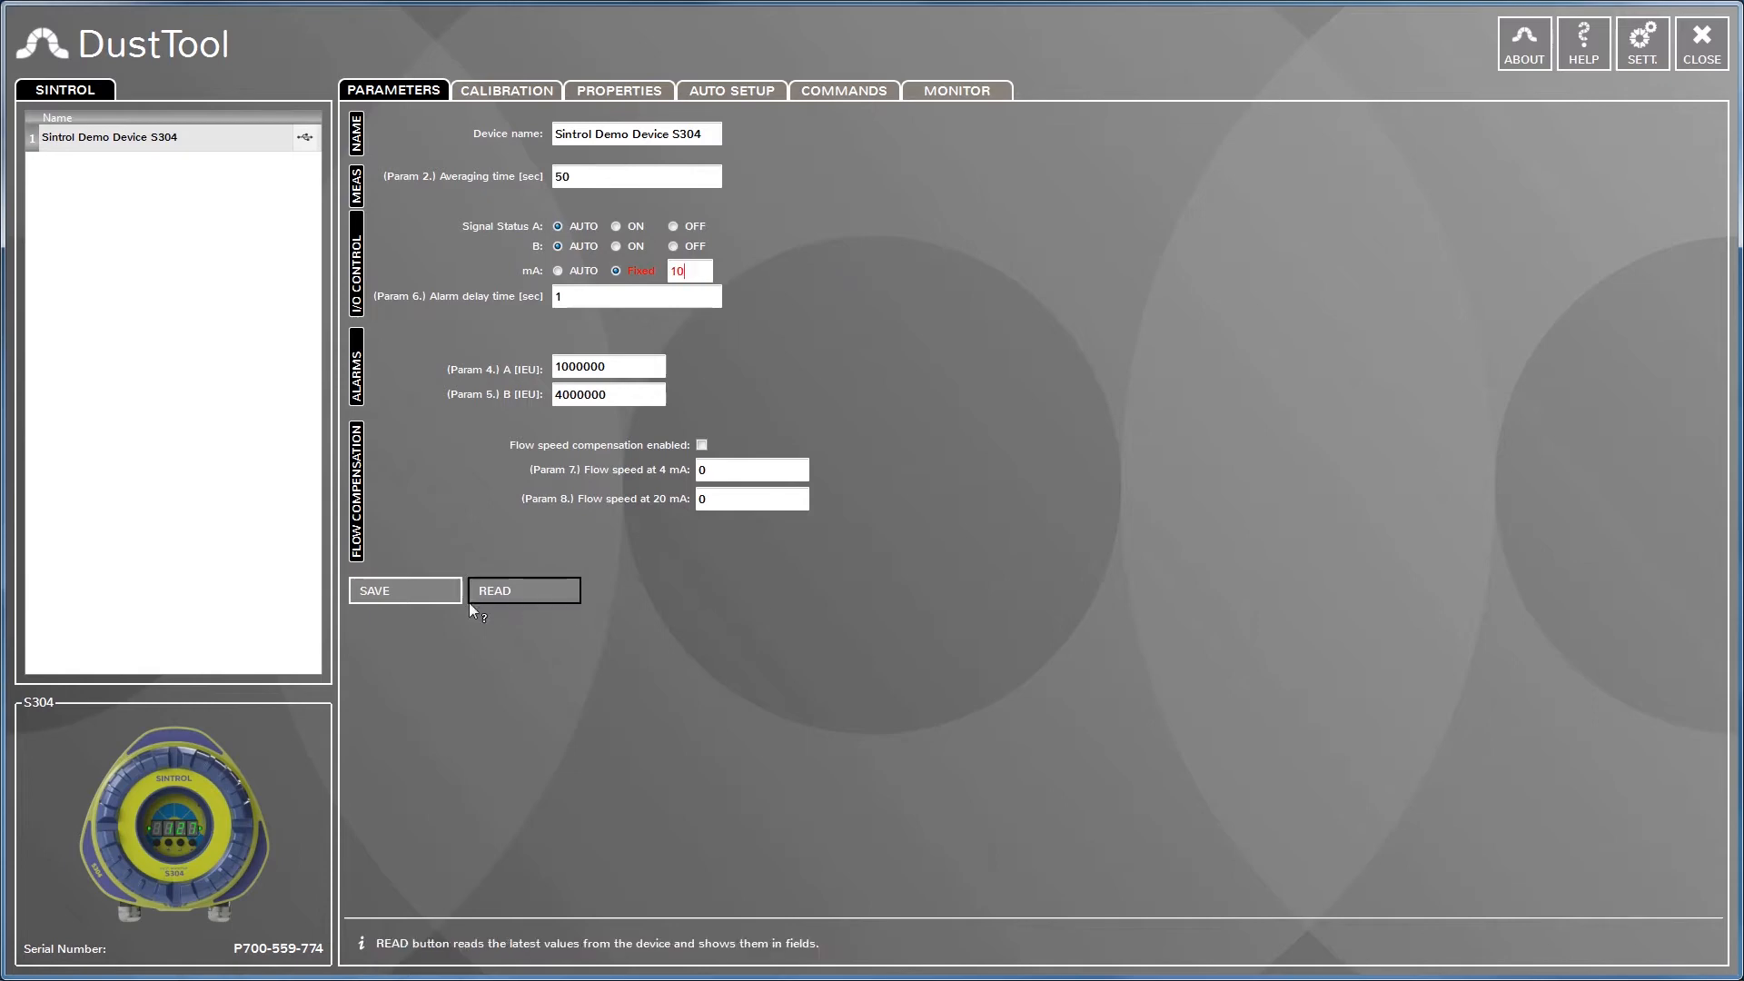
{"action": "left_click", "coordinate": [407, 592]}
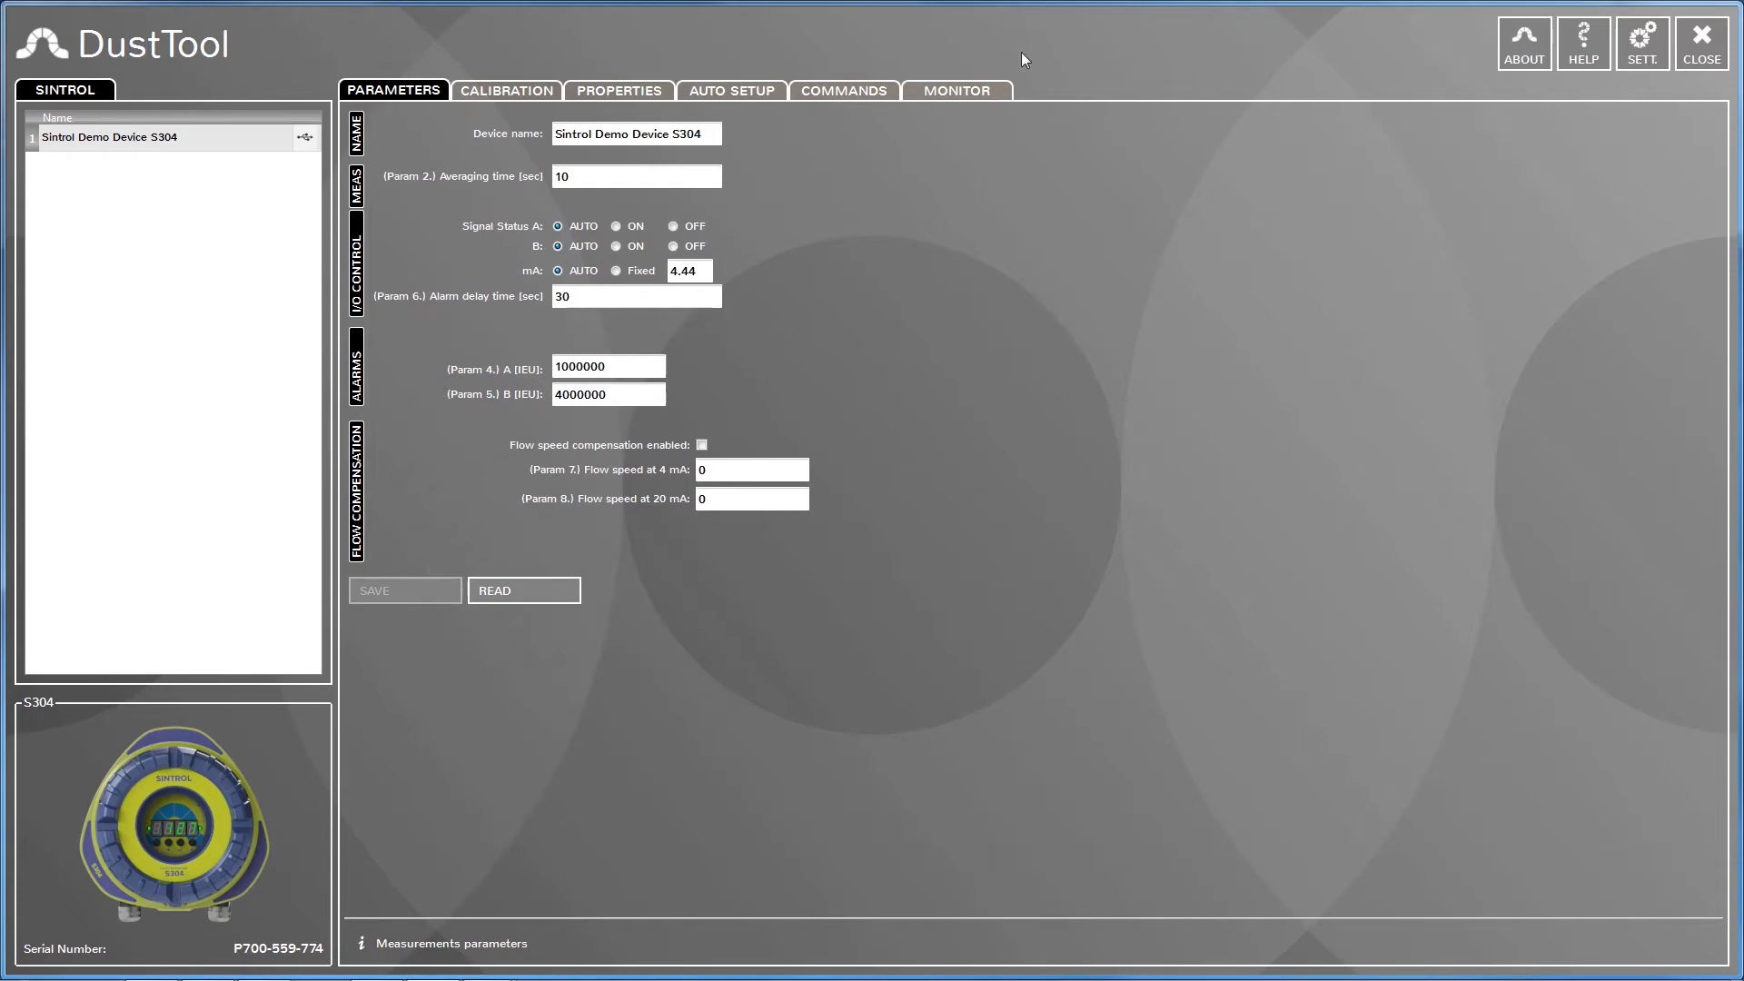
View the live measurement graph, and enable the multipoint calibration and read the calibration data from the device
{"action": "left_click", "coordinate": [964, 89]}
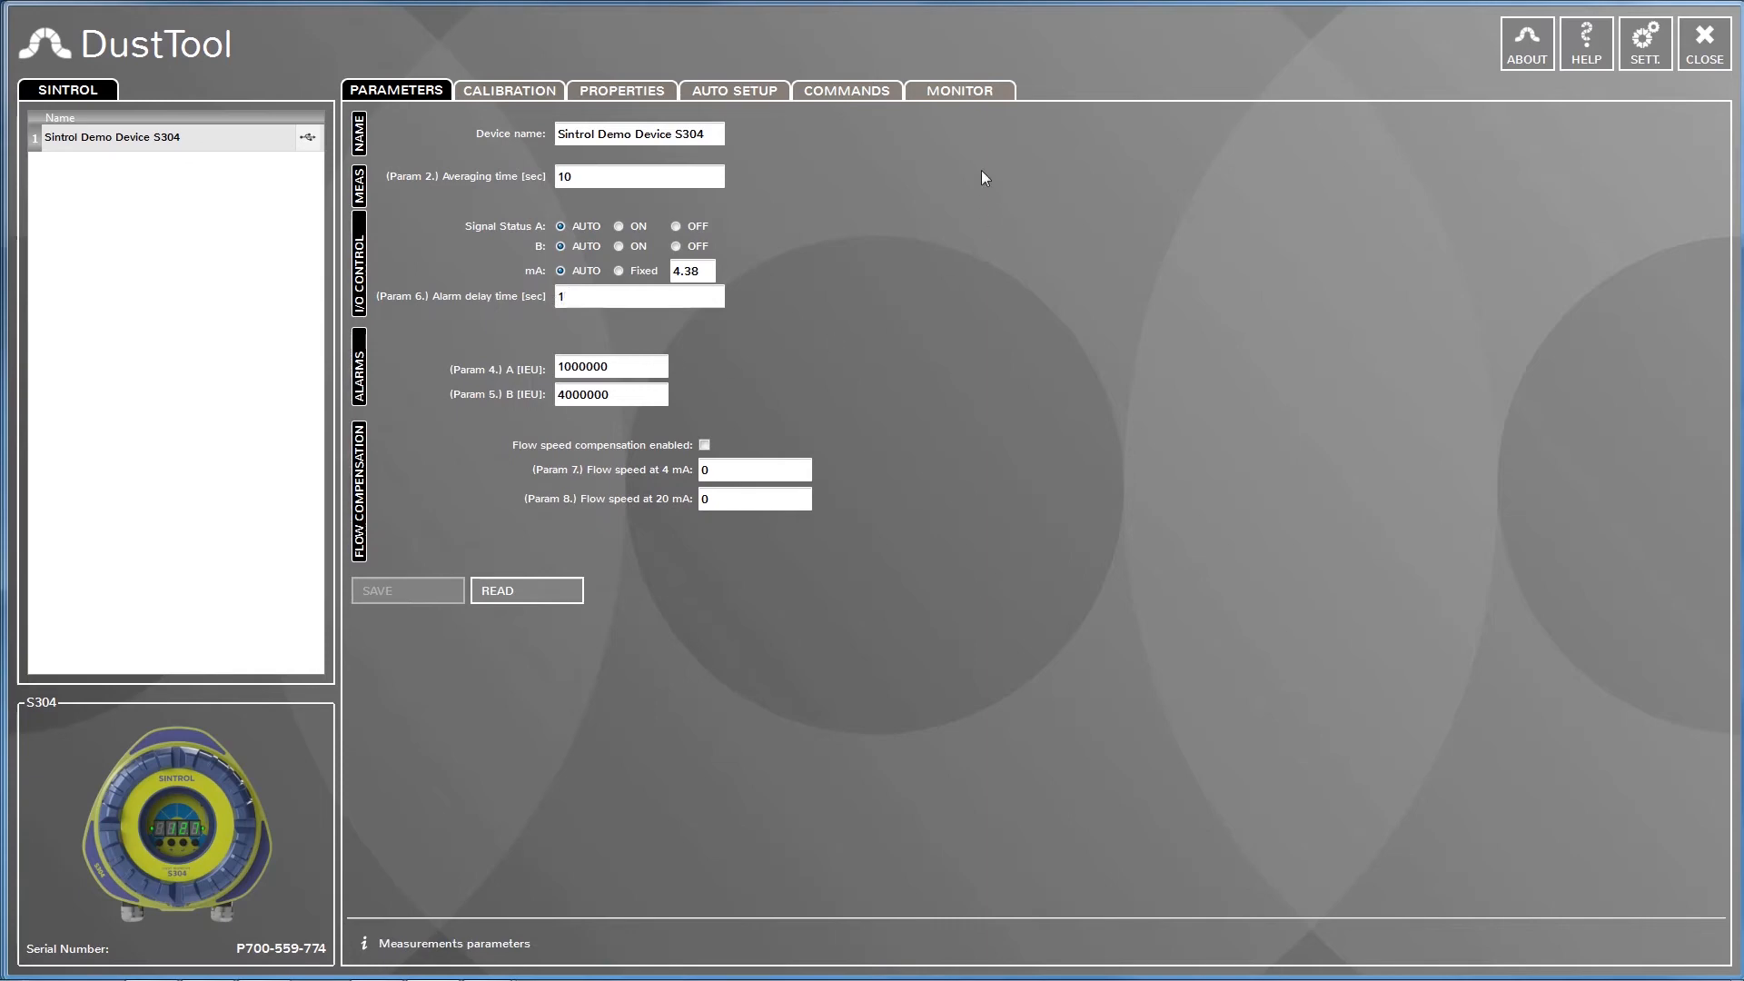
{"action": "left_click", "coordinate": [957, 90]}
{"action": "left_click", "coordinate": [530, 91]}
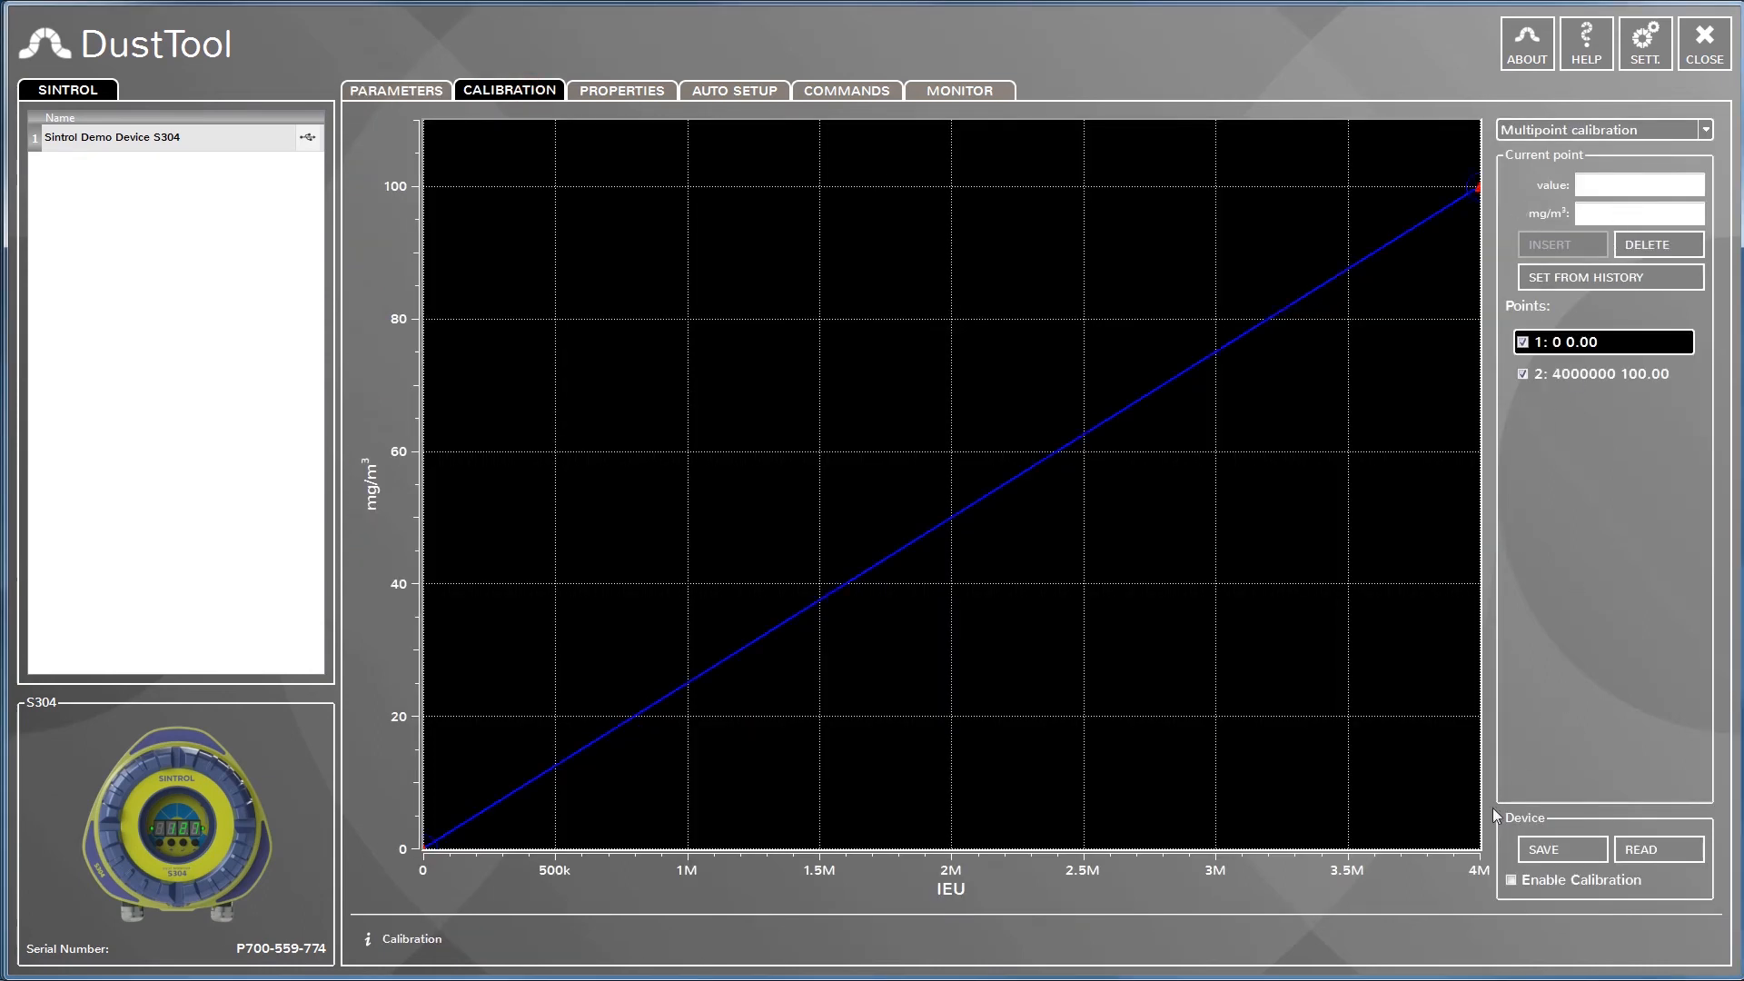
{"action": "left_click", "coordinate": [1512, 880]}
{"action": "left_click", "coordinate": [1640, 849]}
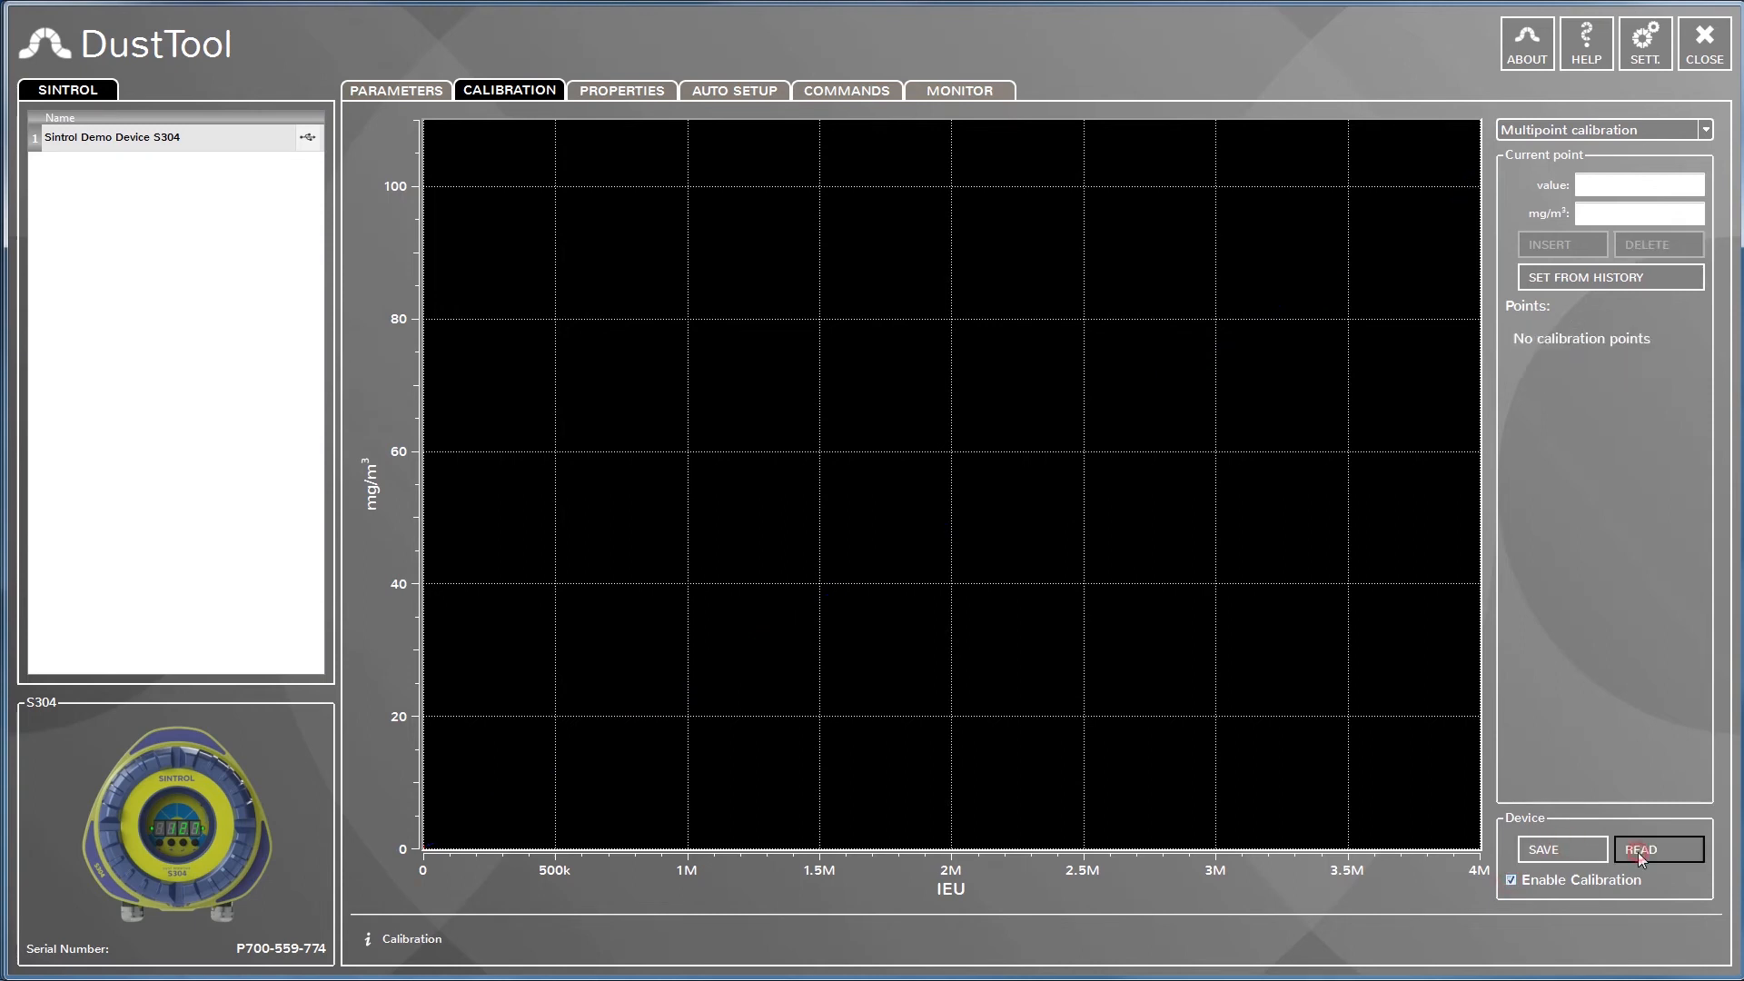
Examine the alarm A and B limits in mg/m³ and the live measurement graph against the alarm line
{"action": "left_click", "coordinate": [426, 89]}
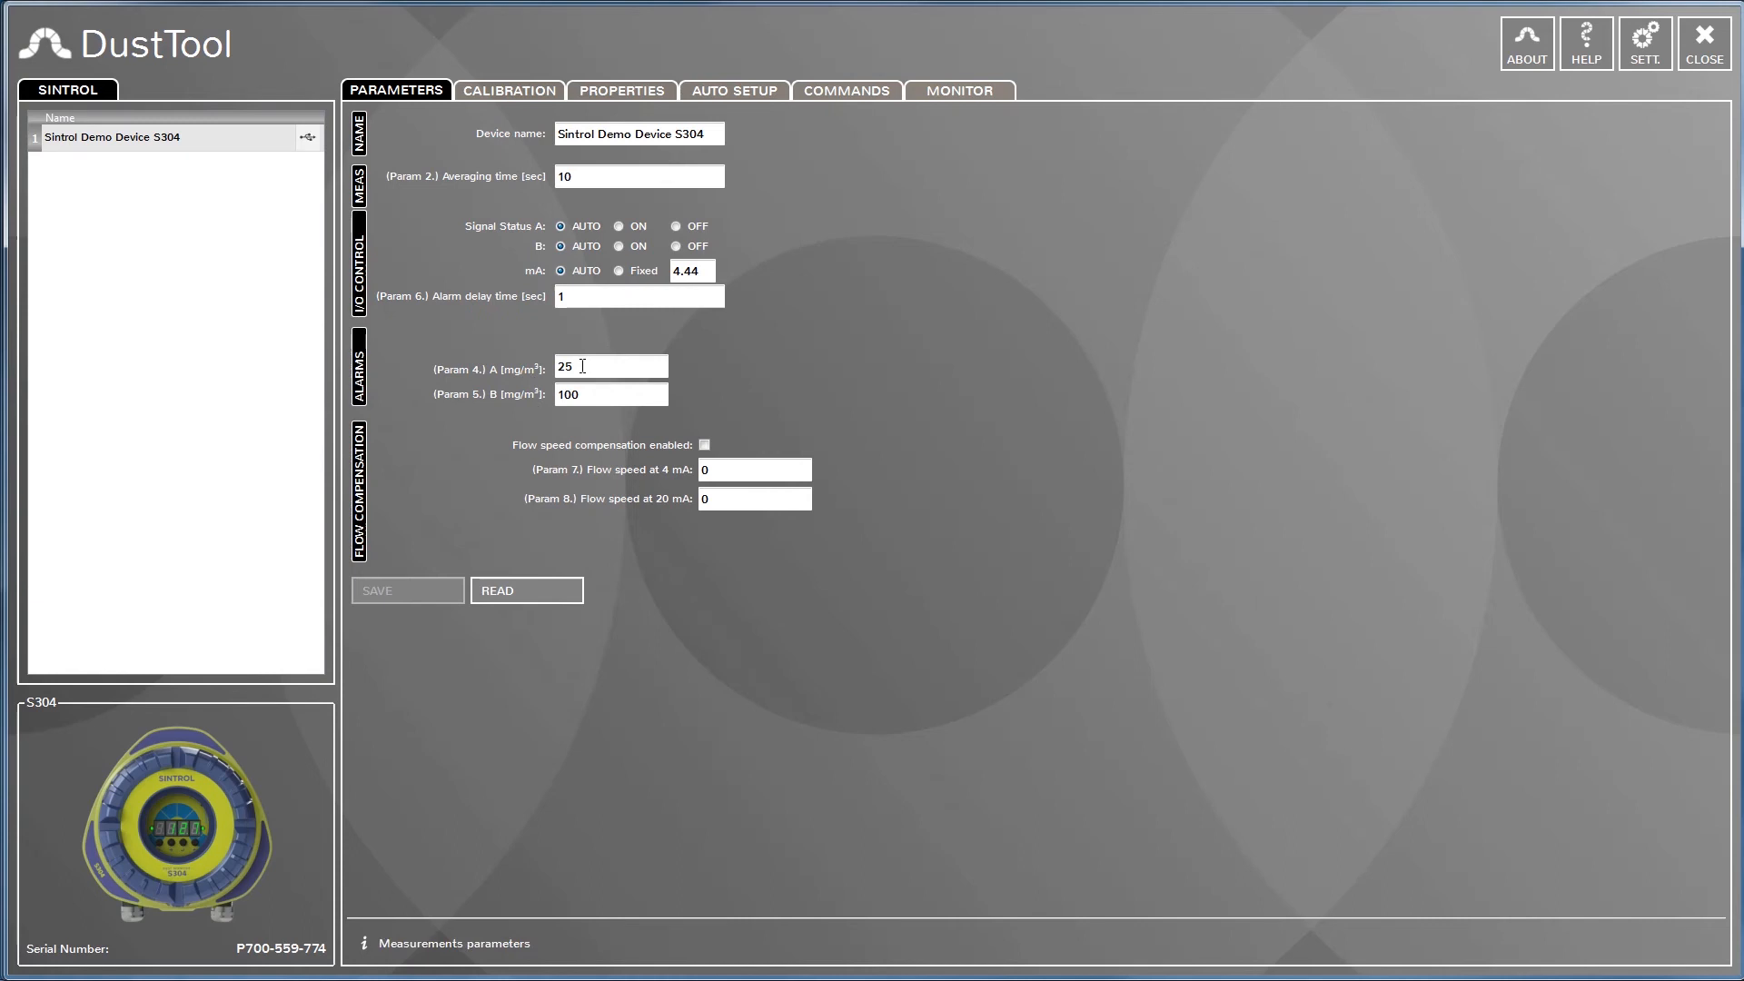
{"action": "left_click", "coordinate": [586, 394]}
{"action": "left_click", "coordinate": [979, 89]}
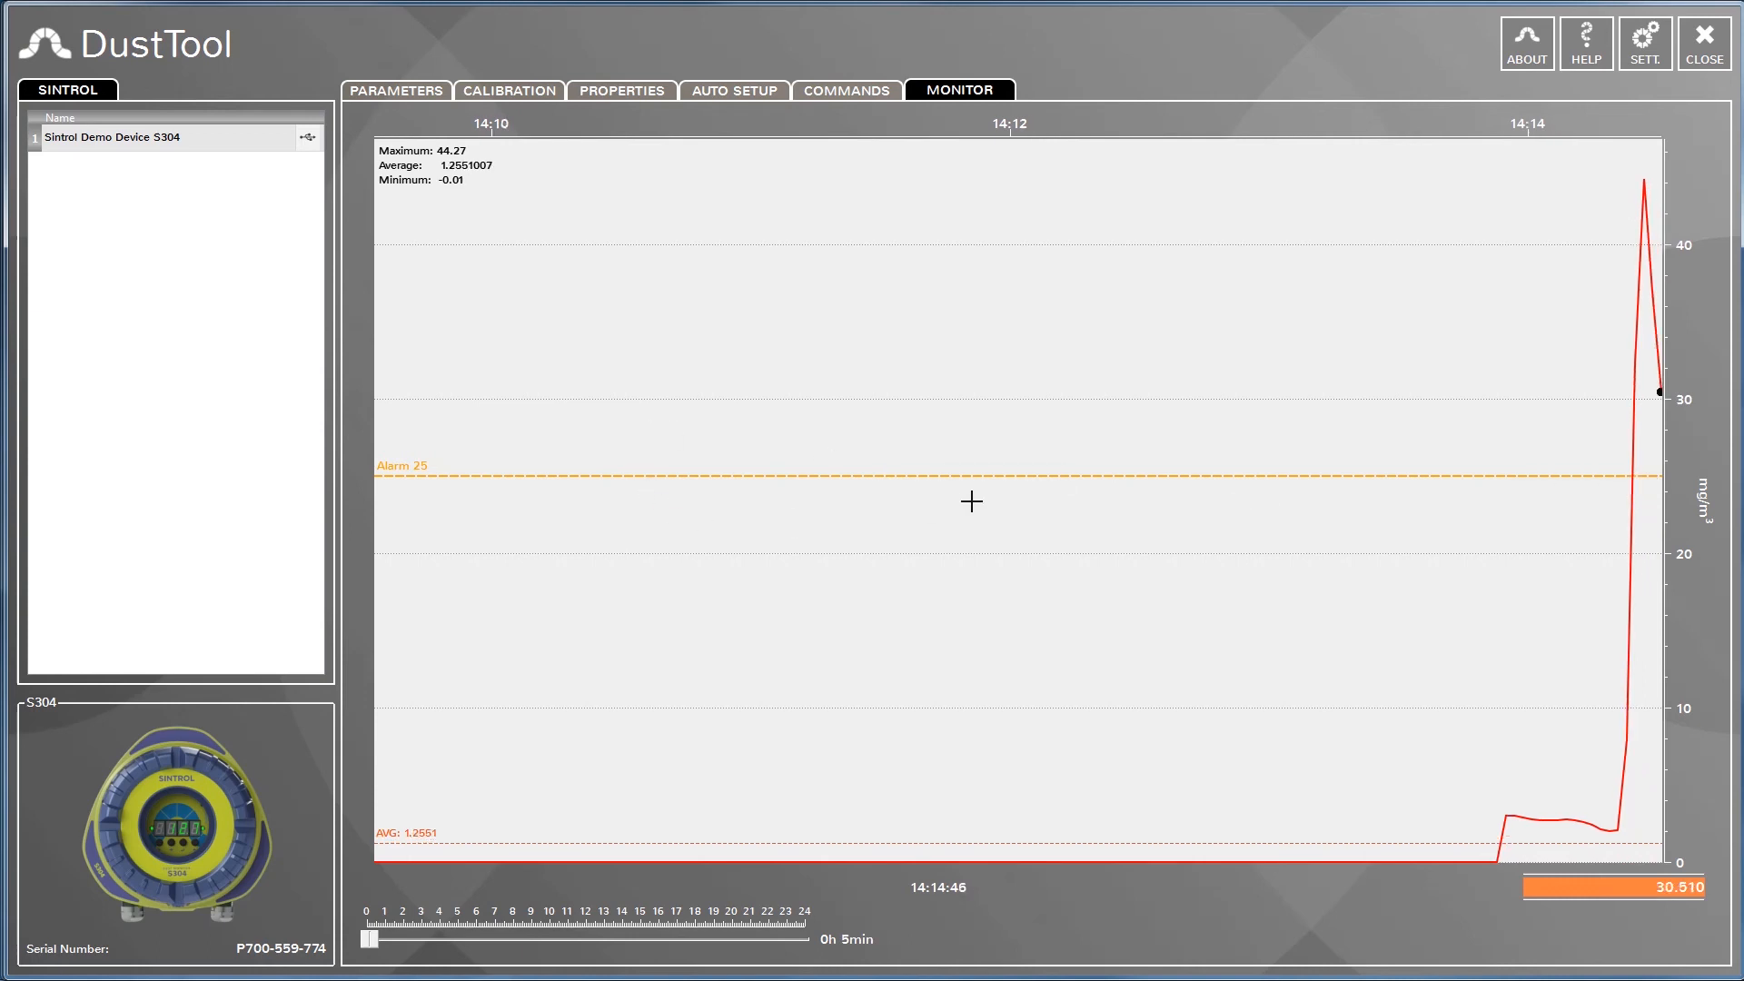
Enable flow speed compensation with a flow speed of 10 at 20 mA, save it and read the parameters back
{"action": "left_click", "coordinate": [418, 89]}
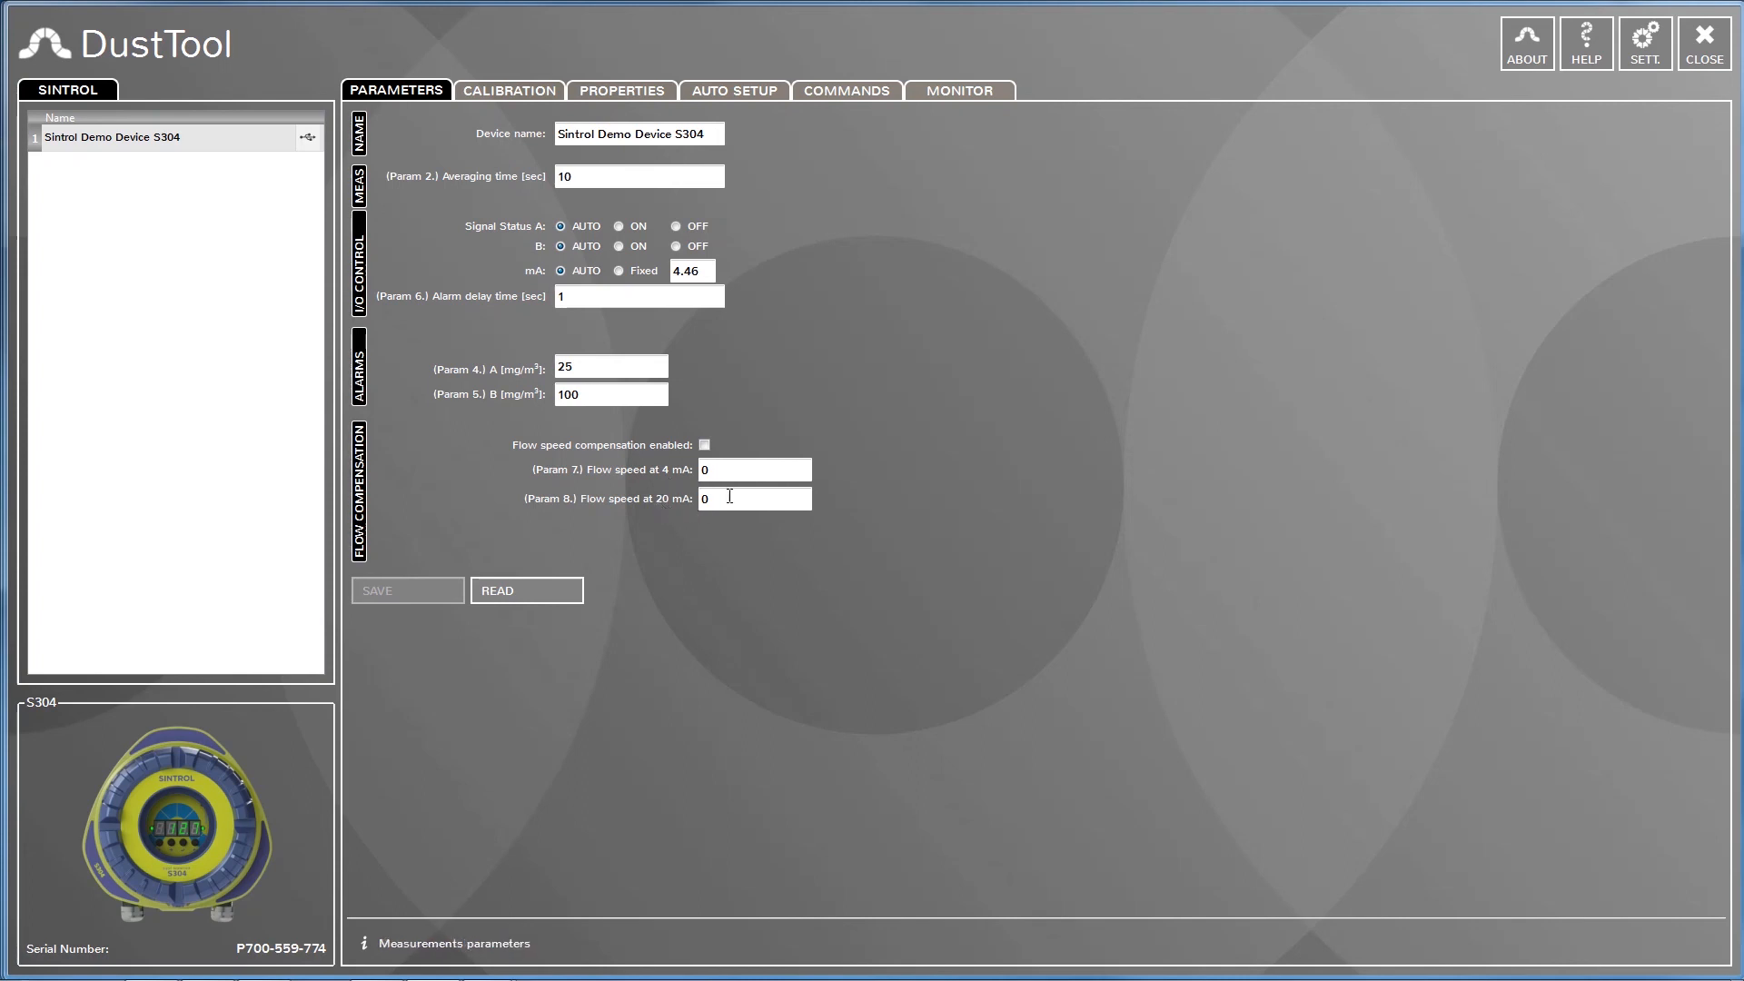
{"action": "key", "text": "BackSpace"}
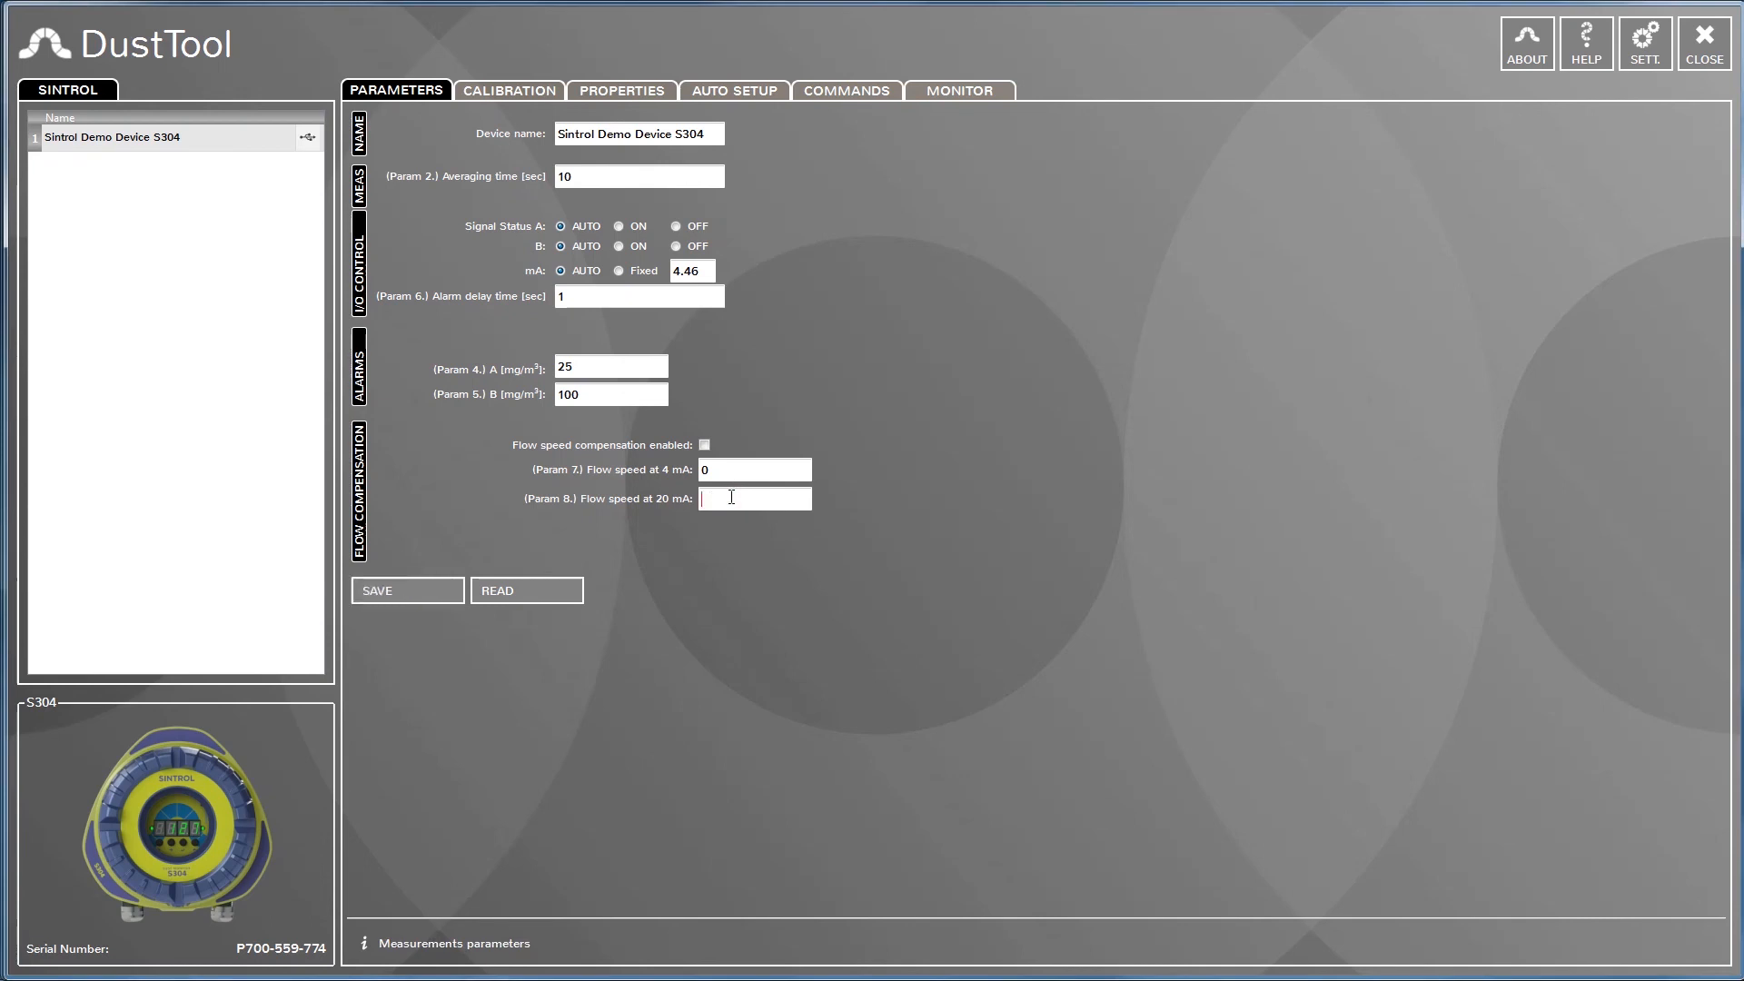
{"action": "type", "text": "10"}
{"action": "left_click", "coordinate": [434, 588]}
{"action": "left_click", "coordinate": [499, 589]}
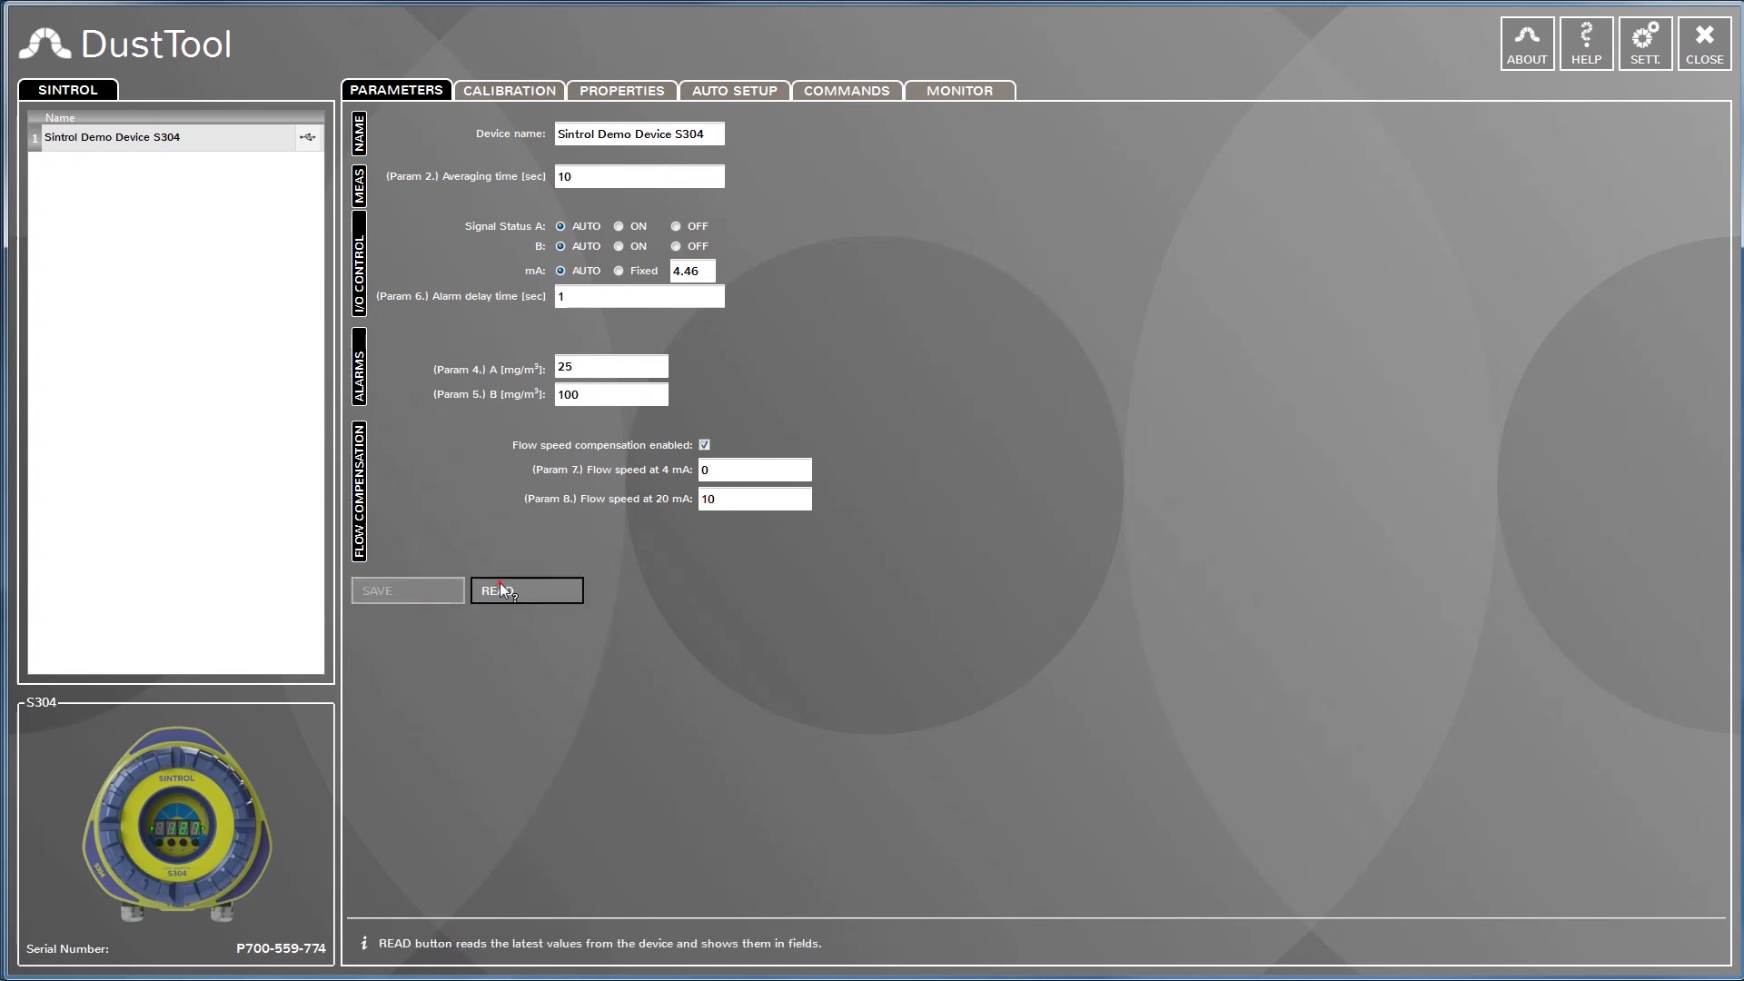